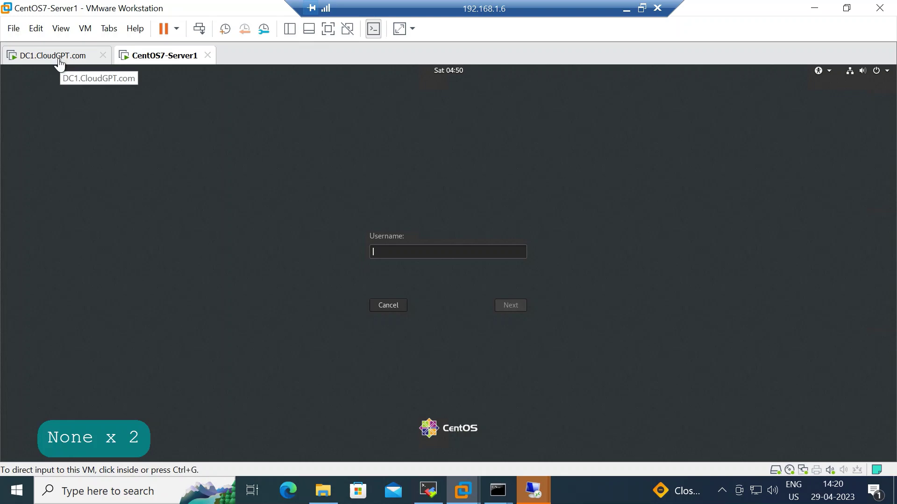
# Sign in to DC1 as Administrator, check its cloudGPT.com domain on Local Server, then return to CentOS7-Server1.
pyautogui.click(59, 61)
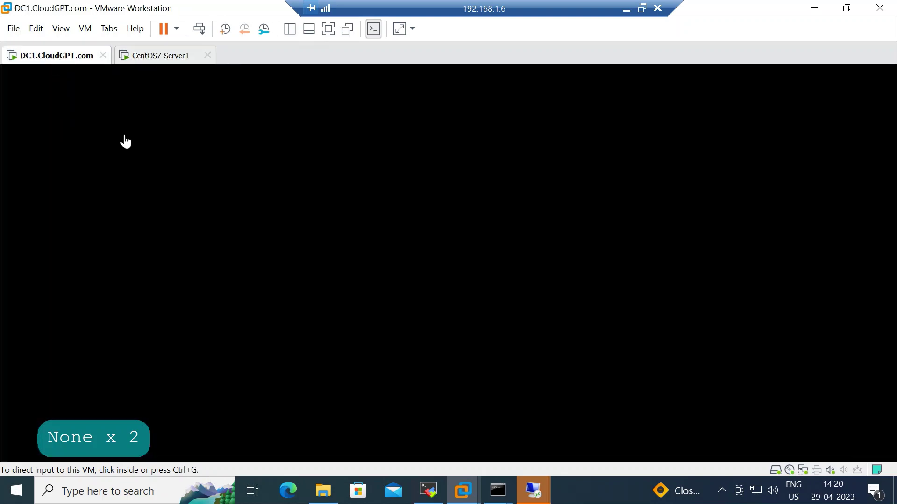
pyautogui.click(94, 171)
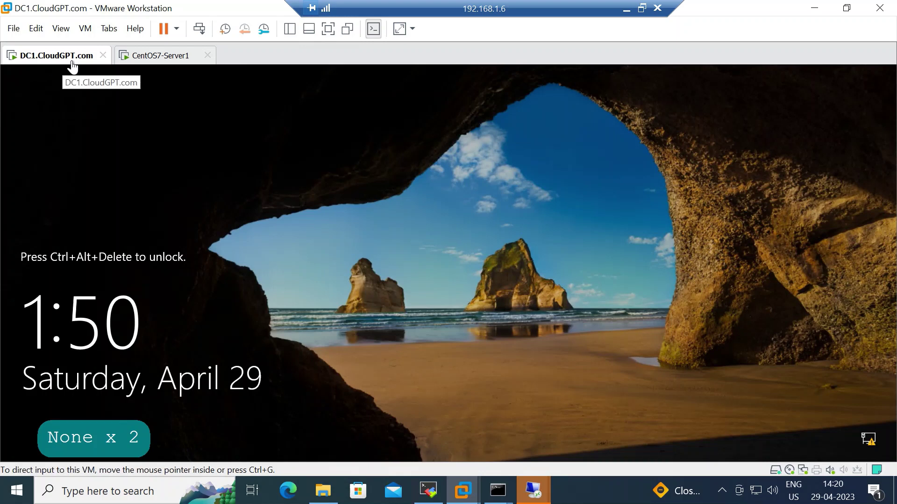
pyautogui.rightClick(74, 67)
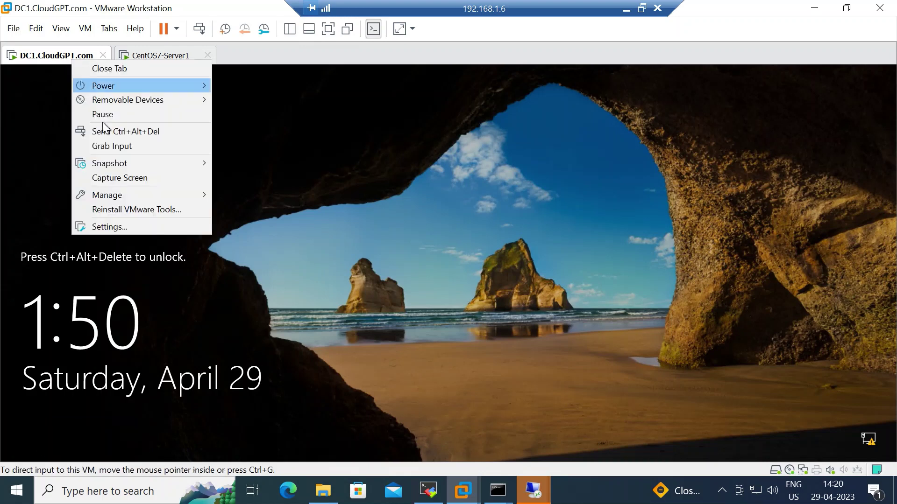
pyautogui.click(123, 132)
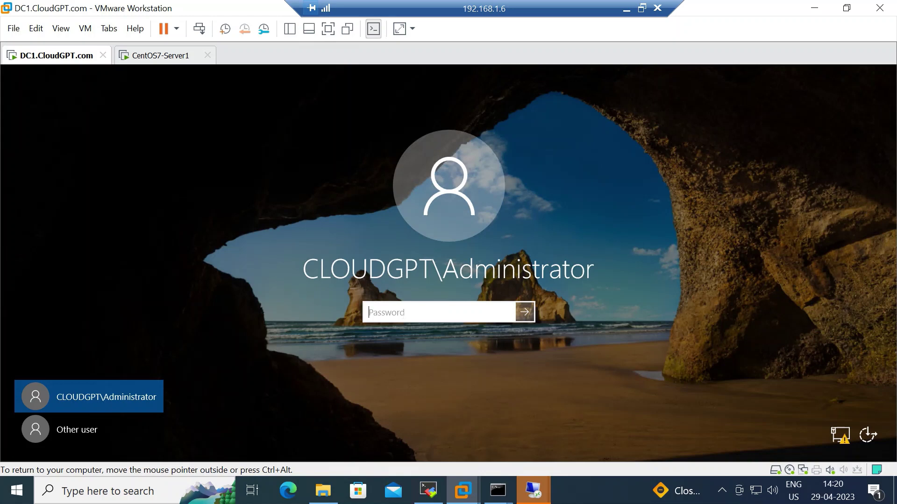
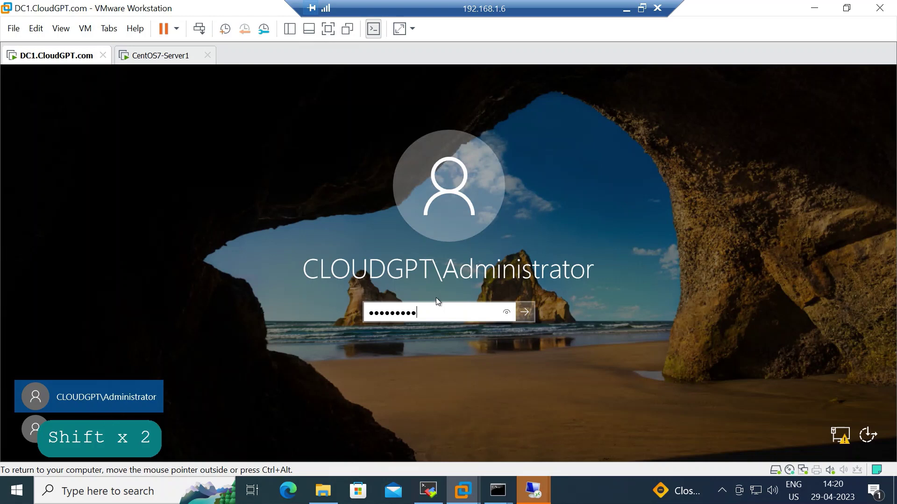
pyautogui.press('Return')
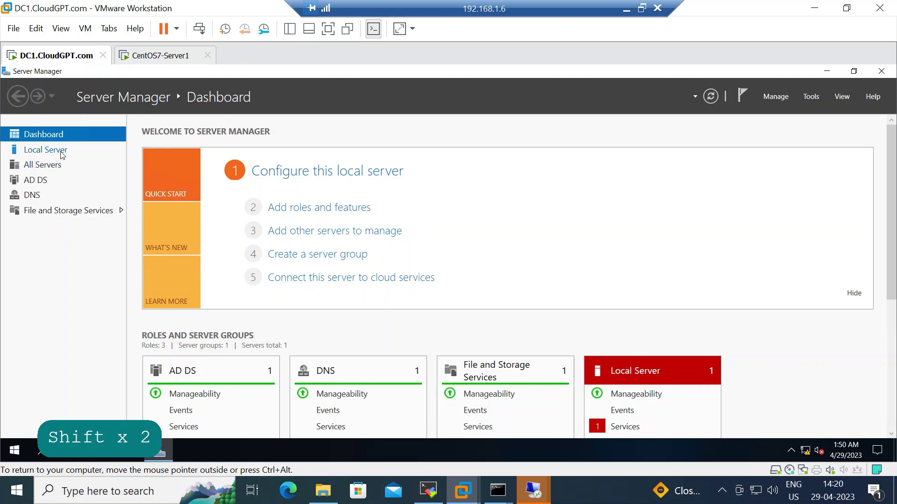
pyautogui.click(56, 151)
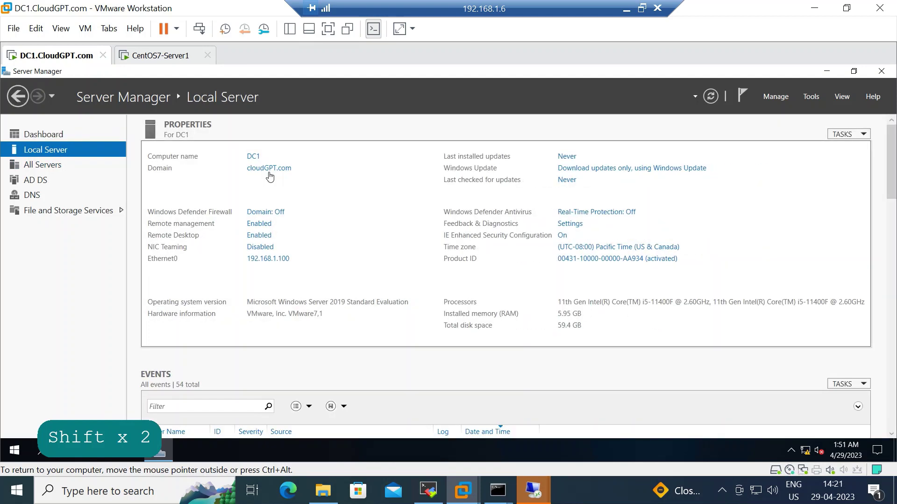
pyautogui.click(173, 61)
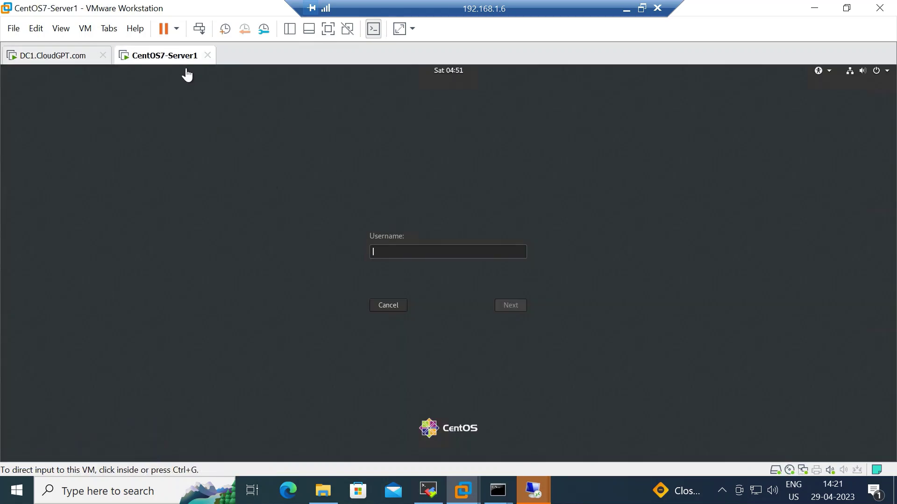
# Log in to the CentOS VM as root with the root password, then go back to DC1.
pyautogui.click(390, 250)
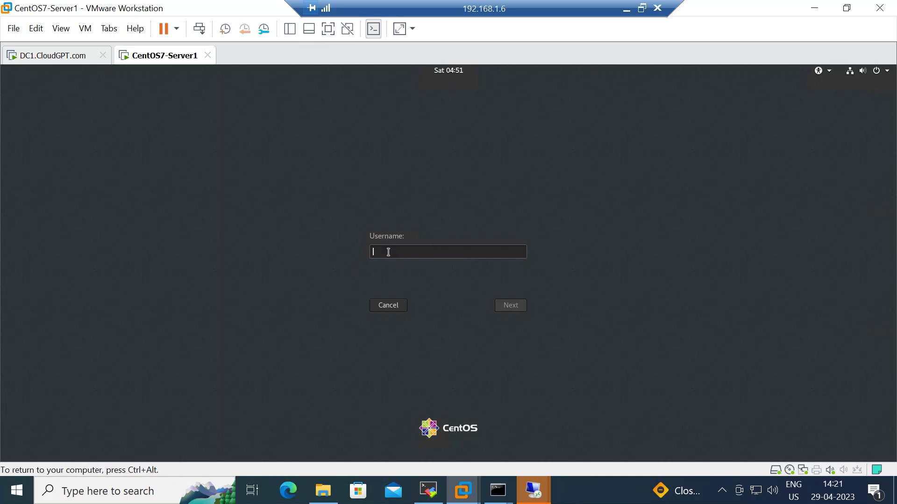
pyautogui.press('Return')
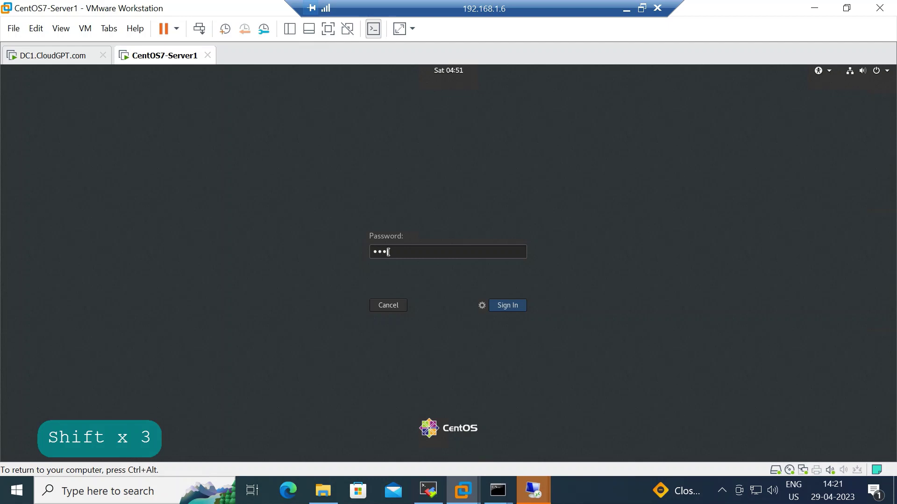
pyautogui.press('Return')
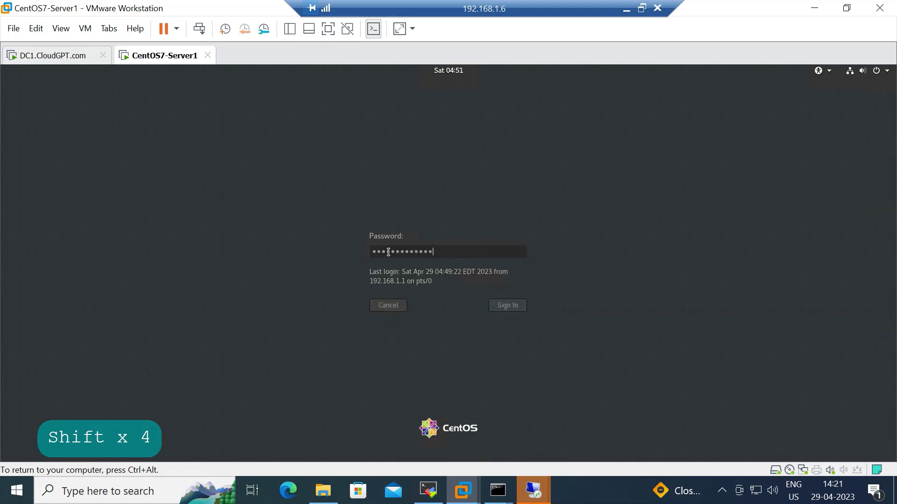
pyautogui.click(66, 59)
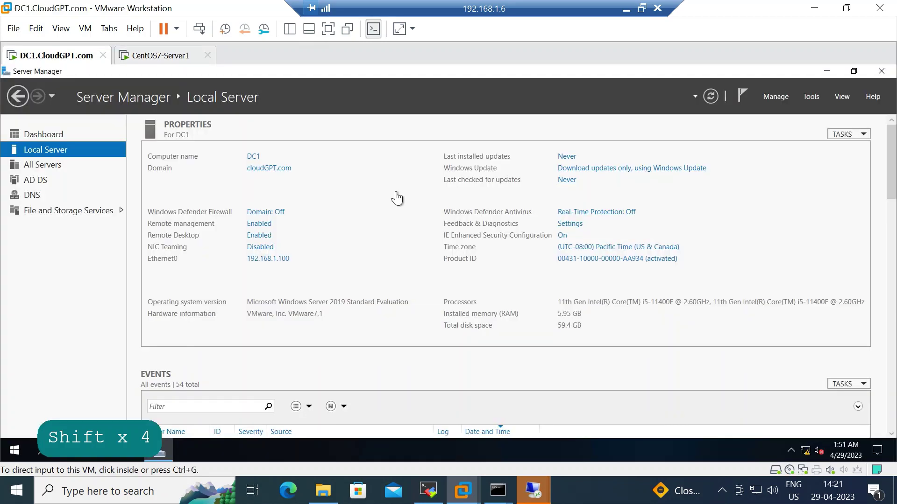
# Launch DNS Manager from Server Manager Tools and list the cloudGPT.com forward zone records.
pyautogui.click(814, 97)
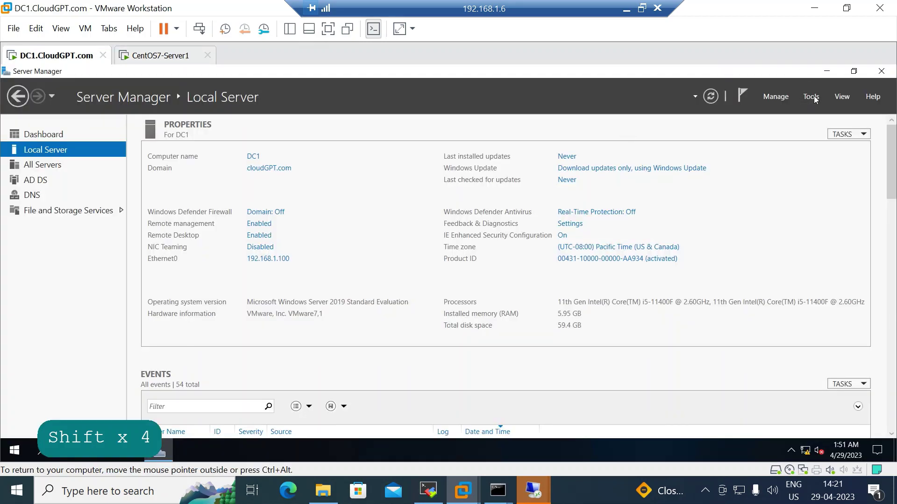
pyautogui.click(714, 240)
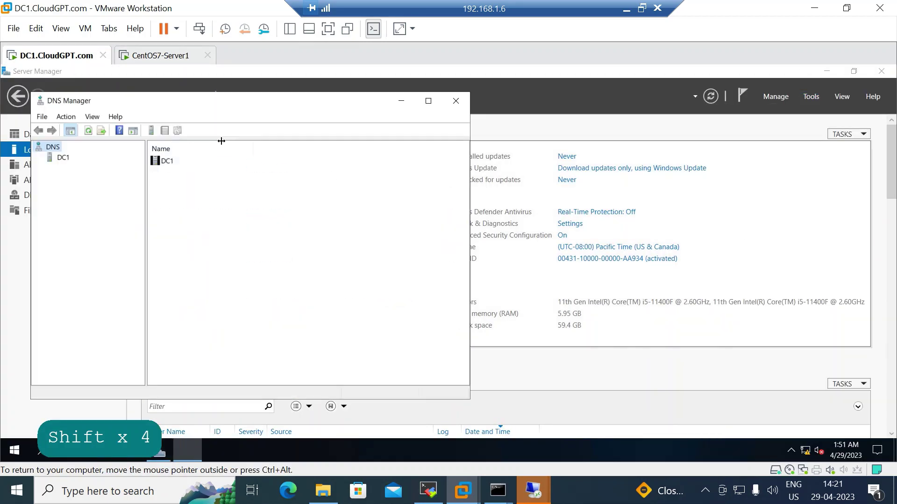
pyautogui.click(61, 159)
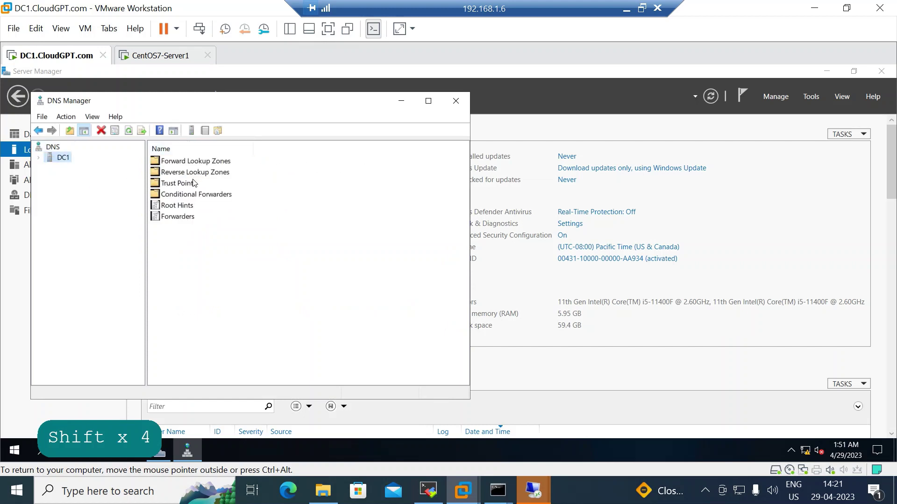
pyautogui.click(209, 169)
pyautogui.doubleClick(209, 162)
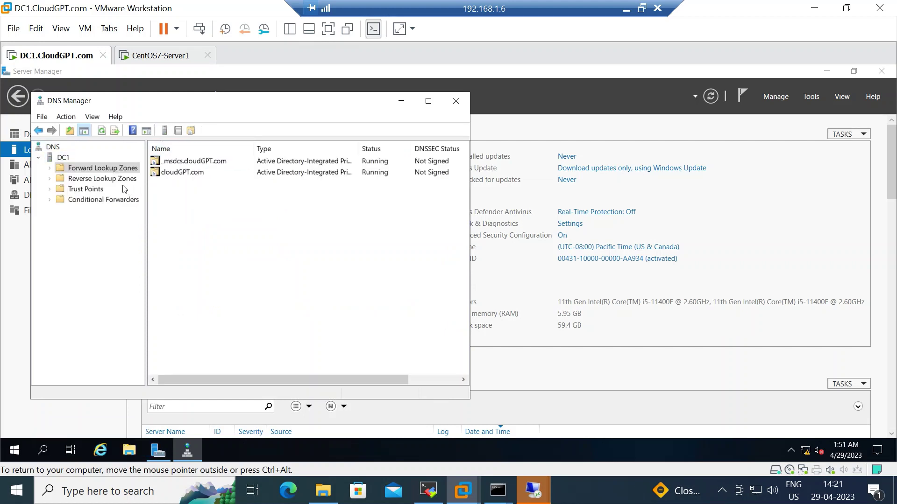
pyautogui.doubleClick(182, 173)
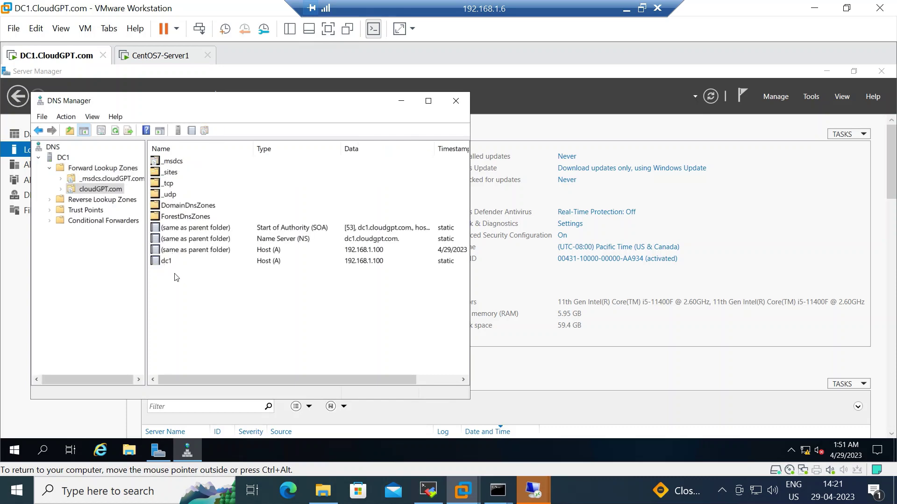
# Dismiss the cloudGPT.com record menu and select the still-empty Reverse Lookup Zones folder.
pyautogui.rightClick(211, 297)
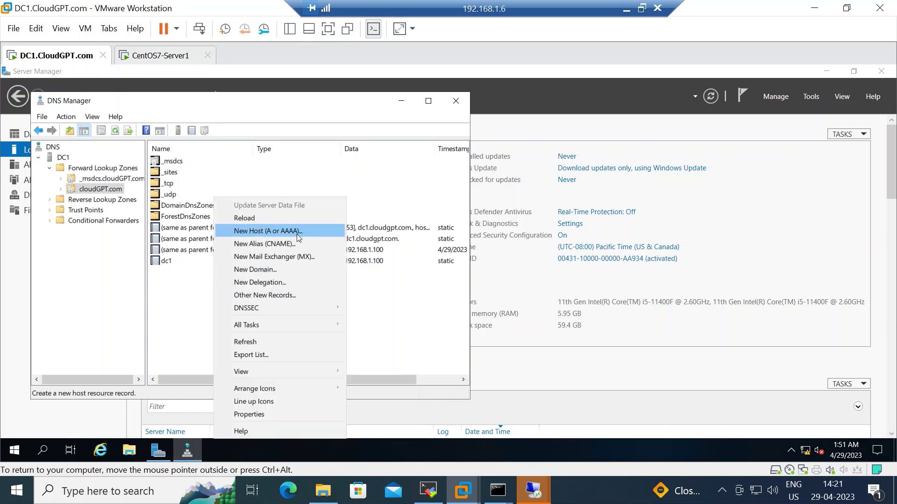
pyautogui.click(186, 270)
pyautogui.click(80, 201)
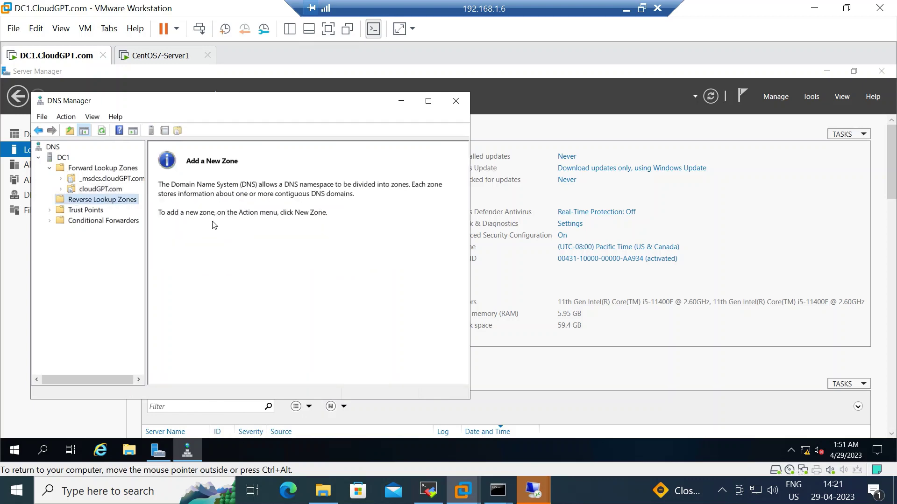
# Start a new AD-integrated primary IPv4 reverse lookup zone with domain-wide replication.
pyautogui.rightClick(125, 206)
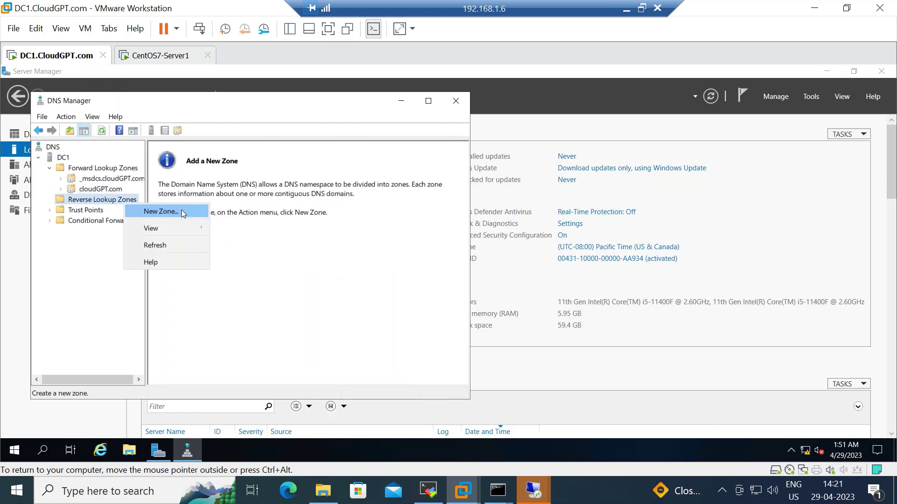
pyautogui.click(181, 209)
pyautogui.click(252, 333)
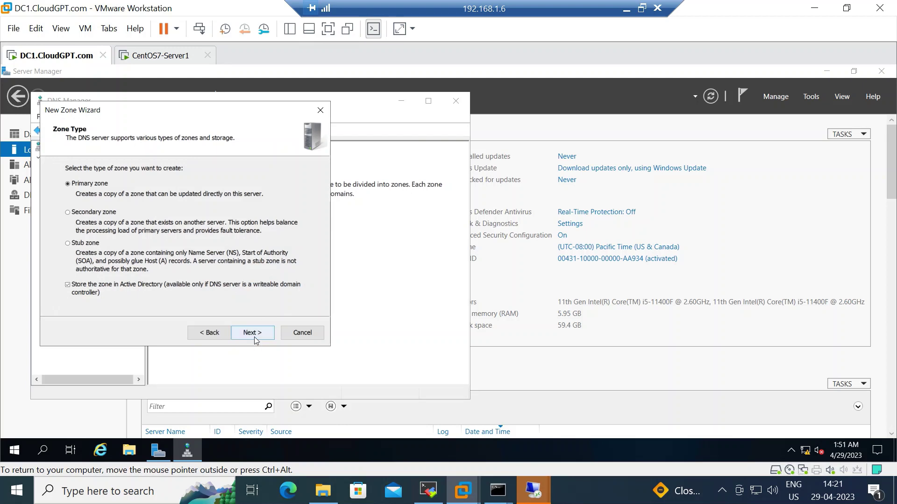
pyautogui.click(249, 334)
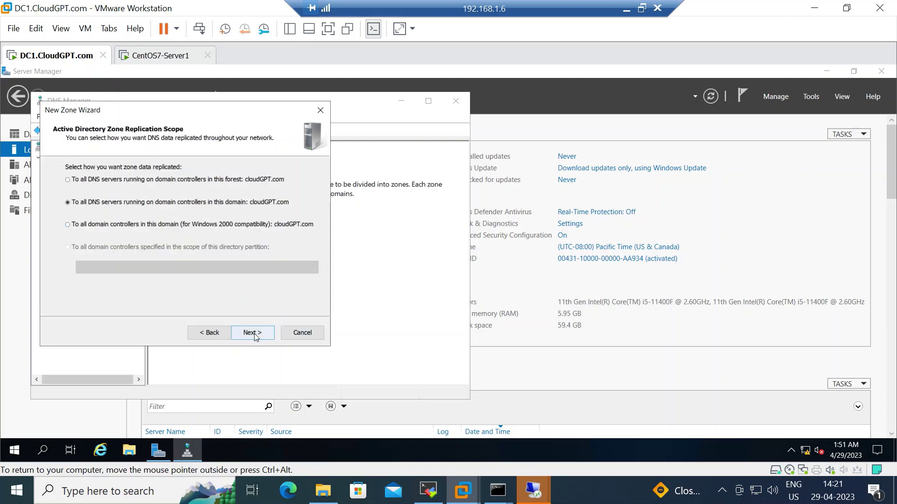
pyautogui.click(254, 333)
pyautogui.click(254, 333)
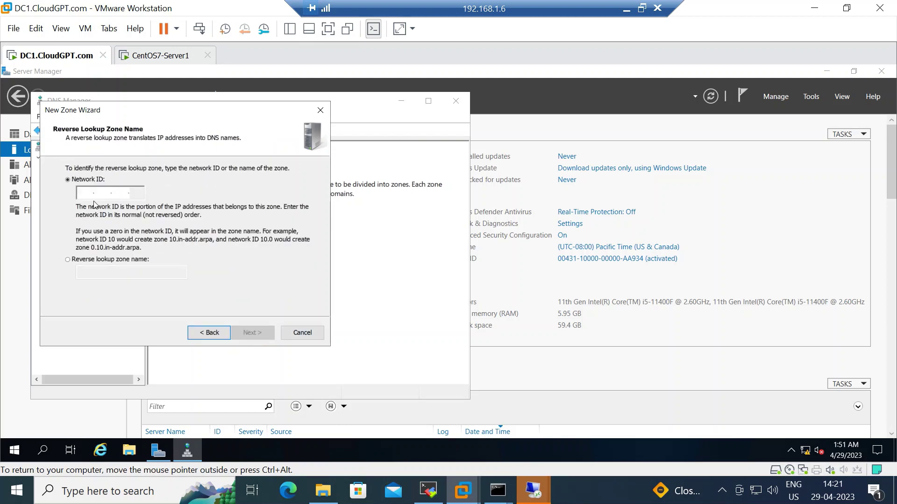
# Use network ID 192.168.1, allow nonsecure and secure dynamic updates, and finish the zone.
pyautogui.write('192 .')
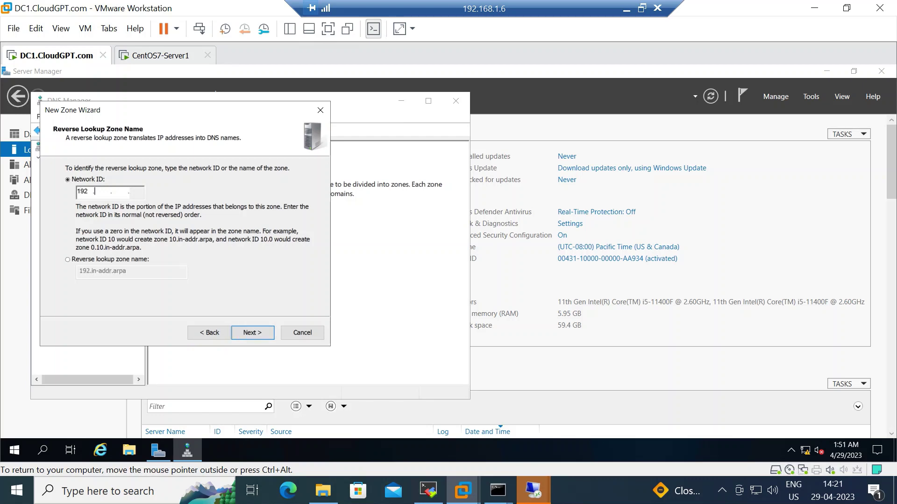
pyautogui.write('168 .1')
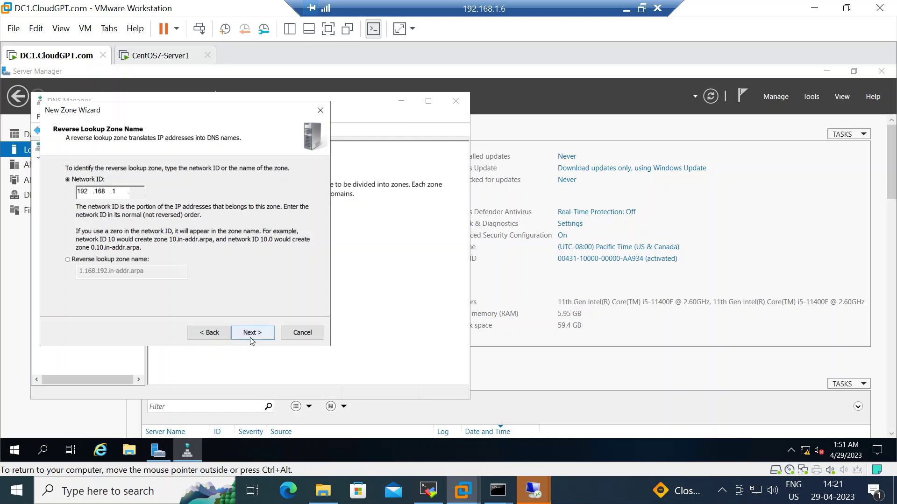
pyautogui.click(250, 333)
pyautogui.click(89, 239)
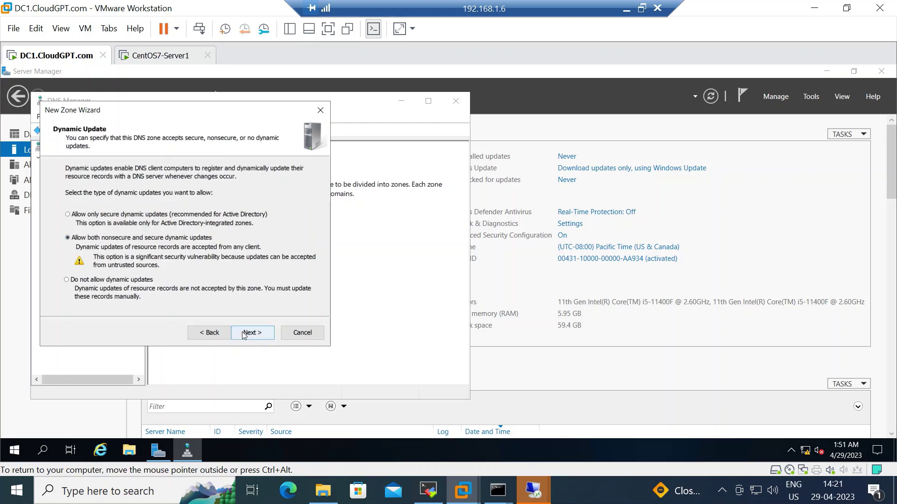
pyautogui.click(243, 336)
pyautogui.click(263, 335)
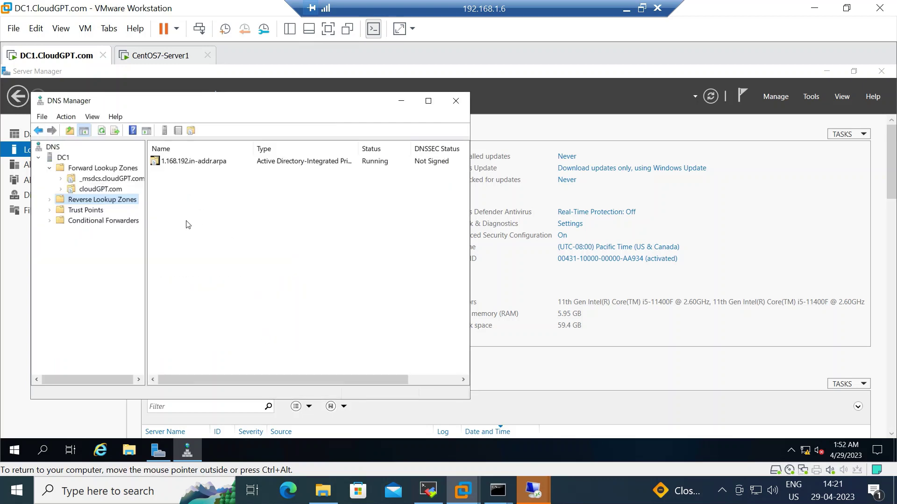
# Enable 'Update associated pointer (PTR) record' on the dc1 host record in cloudGPT.com.
pyautogui.click(106, 189)
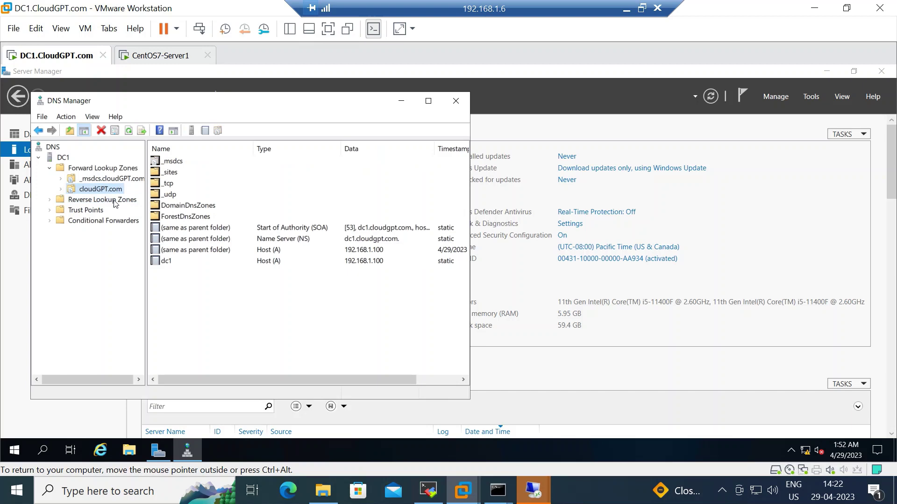
pyautogui.doubleClick(168, 262)
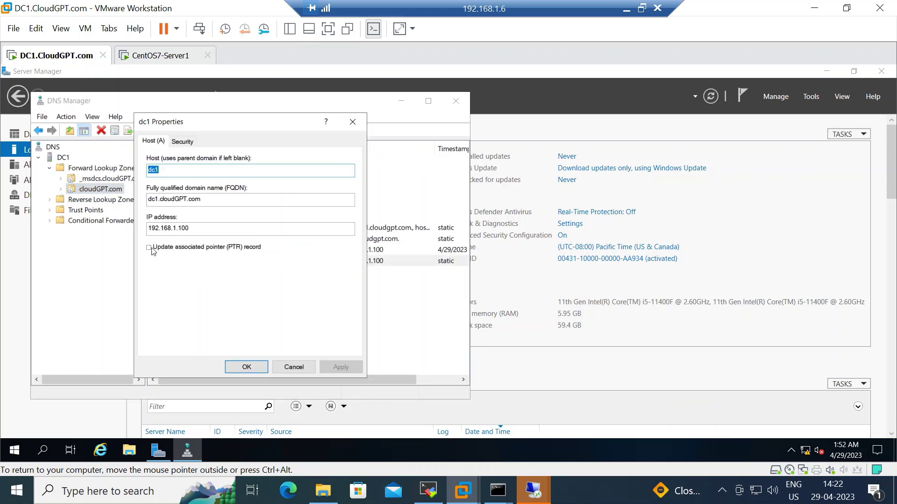
pyautogui.click(149, 248)
pyautogui.click(247, 367)
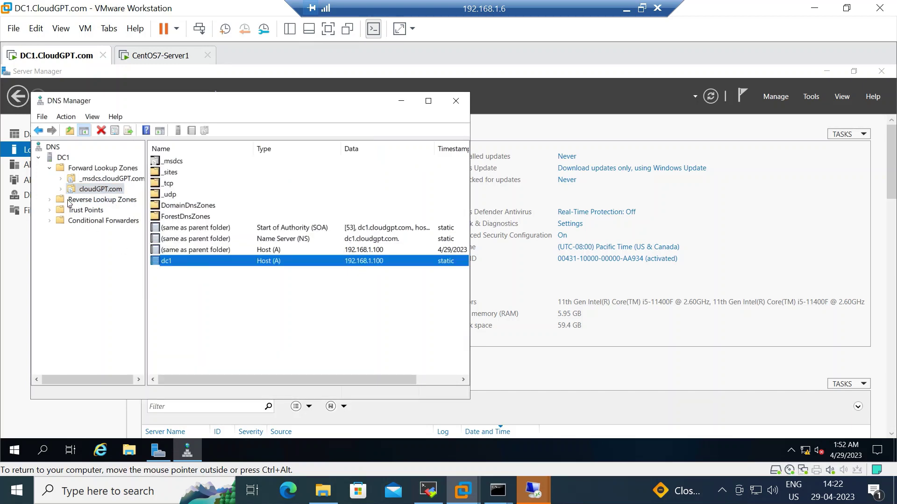
# Refresh the 1.168.192.in-addr.arpa zone to see the dc1 PTR record, then switch to CentOS7-Server1.
pyautogui.click(50, 201)
pyautogui.click(98, 210)
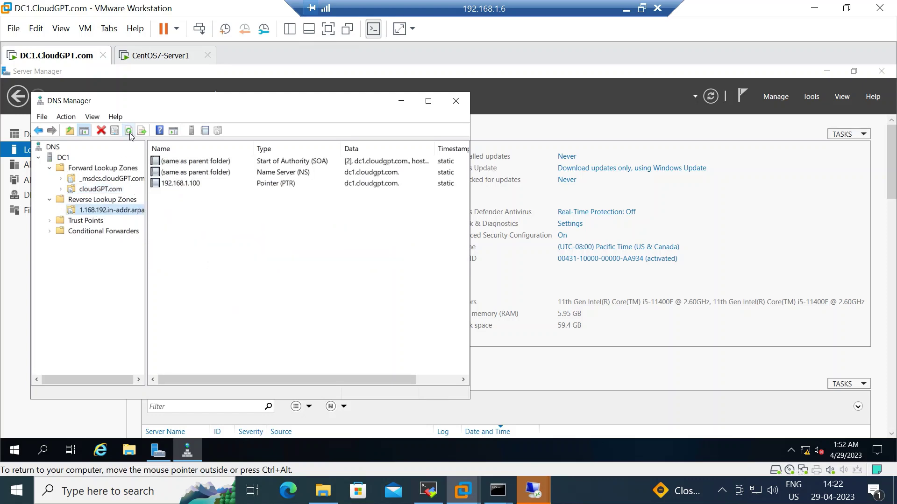
pyautogui.click(214, 220)
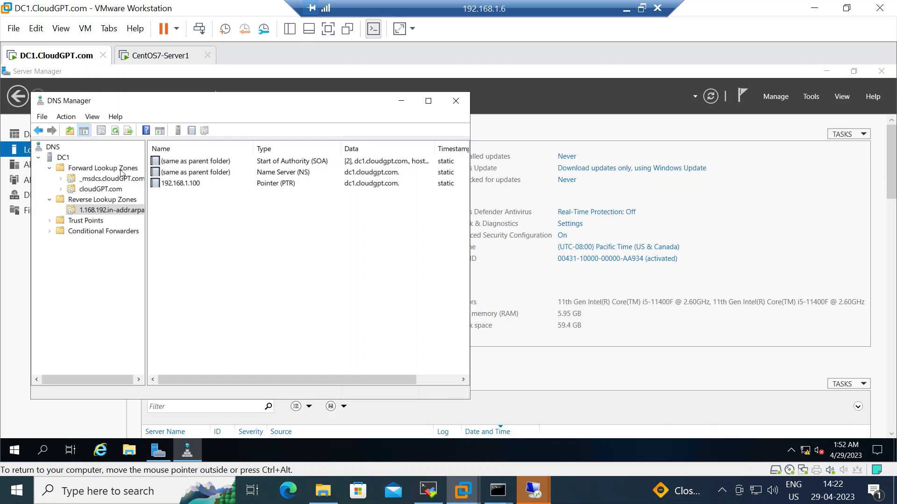
pyautogui.click(163, 58)
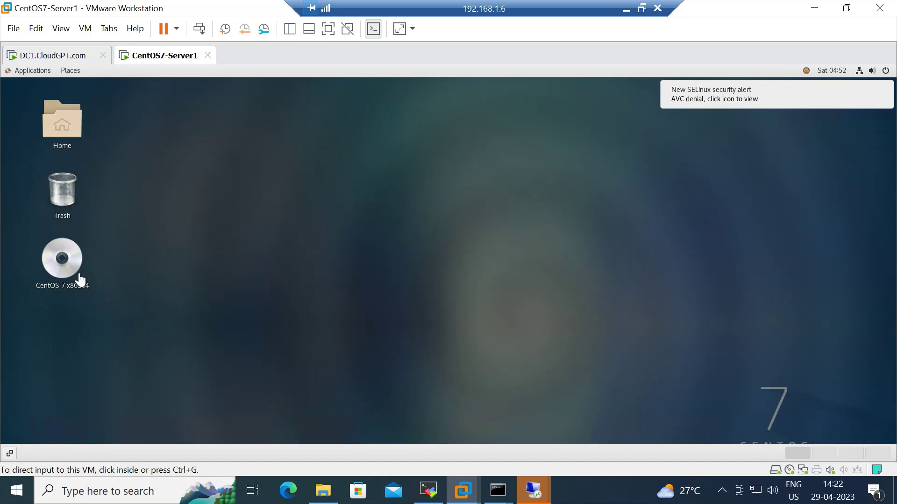
# Open a Terminal from System Tools, run hostname to confirm Server1, then return to DC1.
pyautogui.click(34, 71)
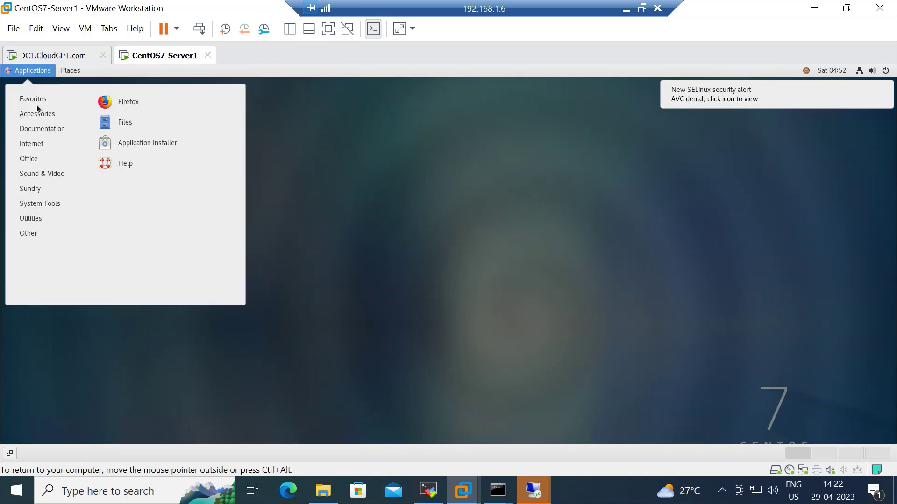
pyautogui.moveTo(50, 203)
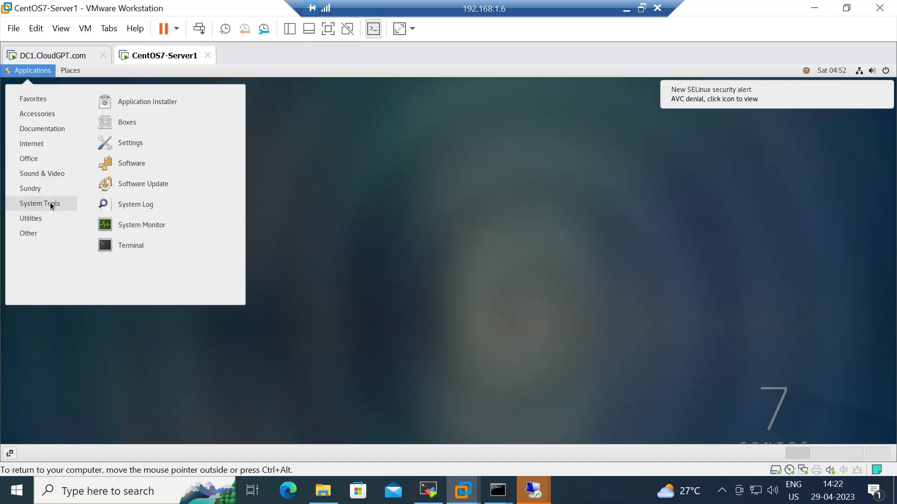
pyautogui.click(131, 244)
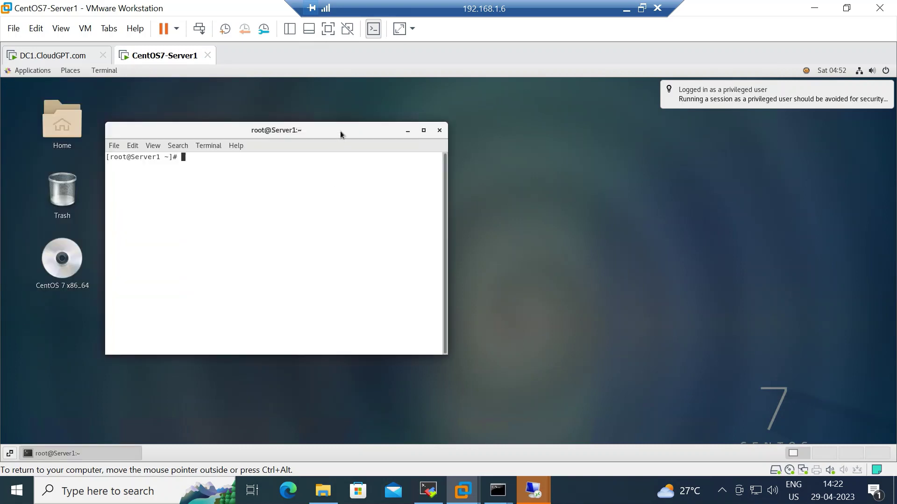
pyautogui.moveTo(340, 135); pyautogui.dragTo(478, 136)
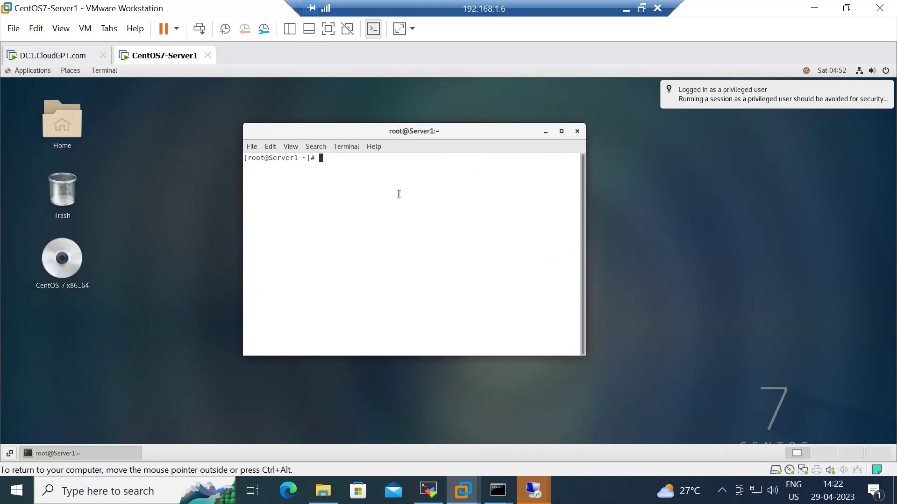
pyautogui.write('hostname')
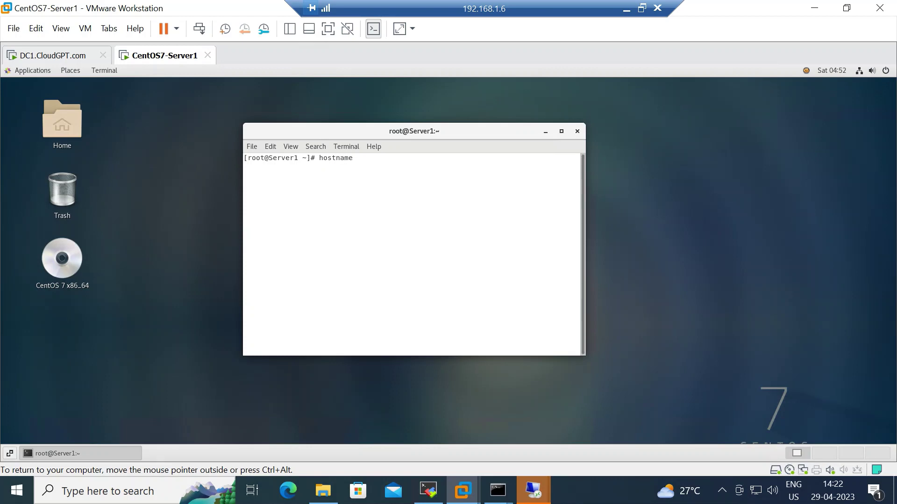
pyautogui.press('Return')
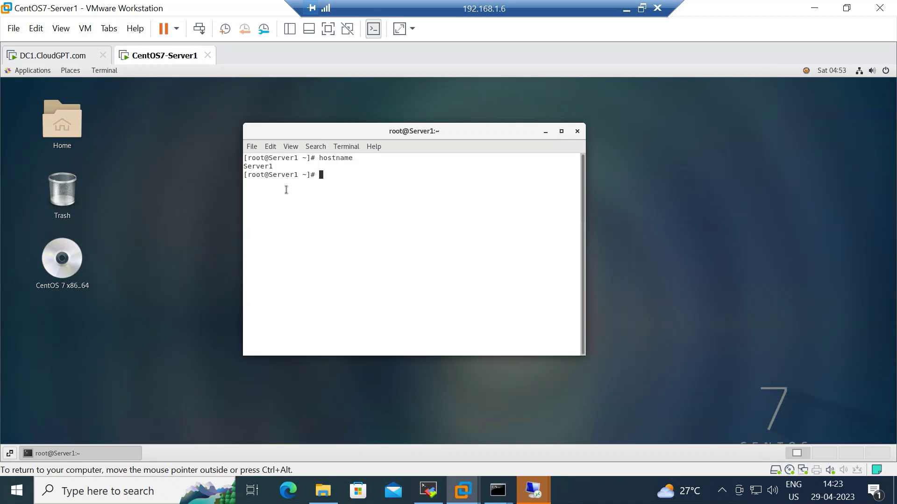
pyautogui.click(73, 57)
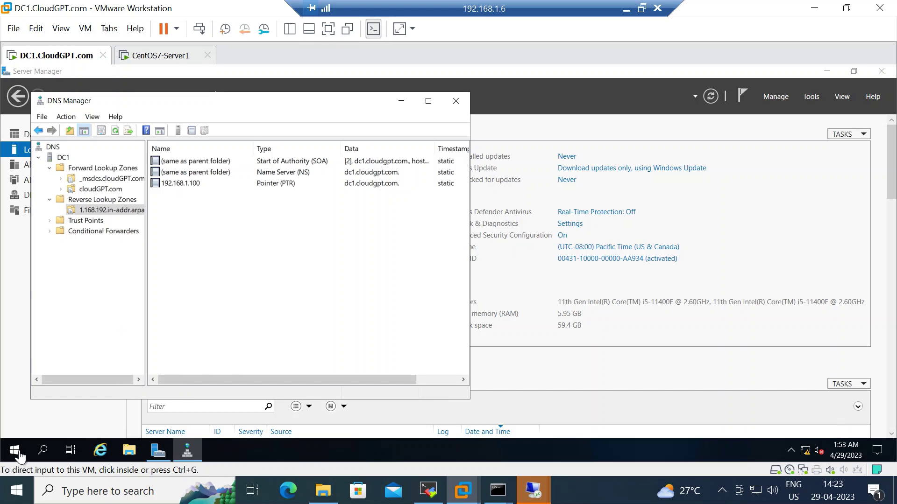
# Open Active Directory Users and Computers, check cloudGPT.com's Computers and Users containers, then return to CentOS7-Server1.
pyautogui.click(812, 96)
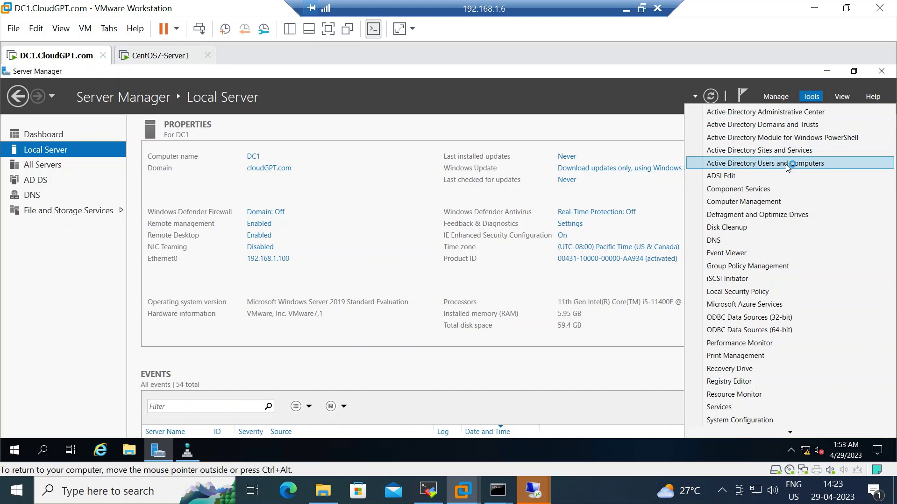
pyautogui.click(786, 164)
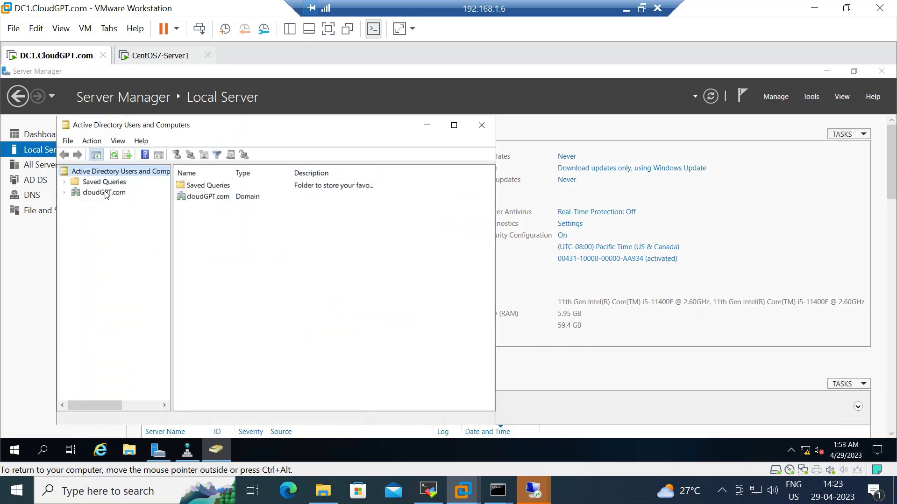
pyautogui.click(105, 194)
pyautogui.doubleClick(206, 200)
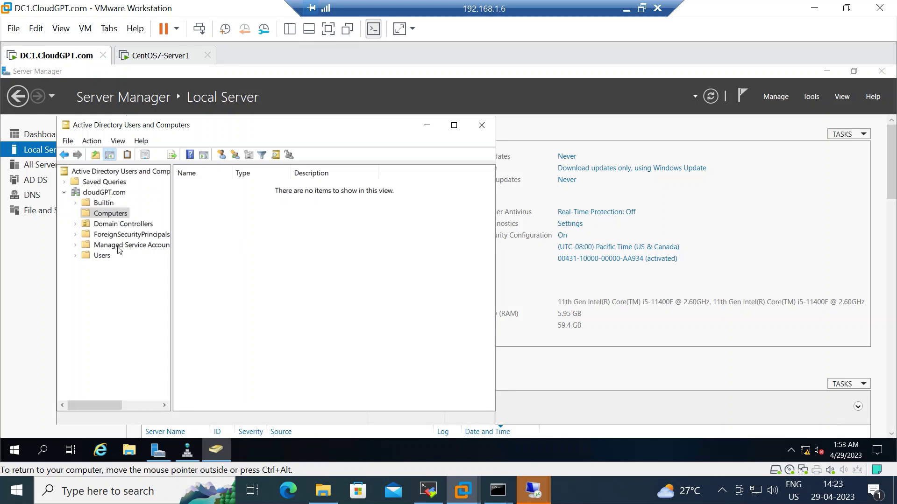
pyautogui.click(103, 256)
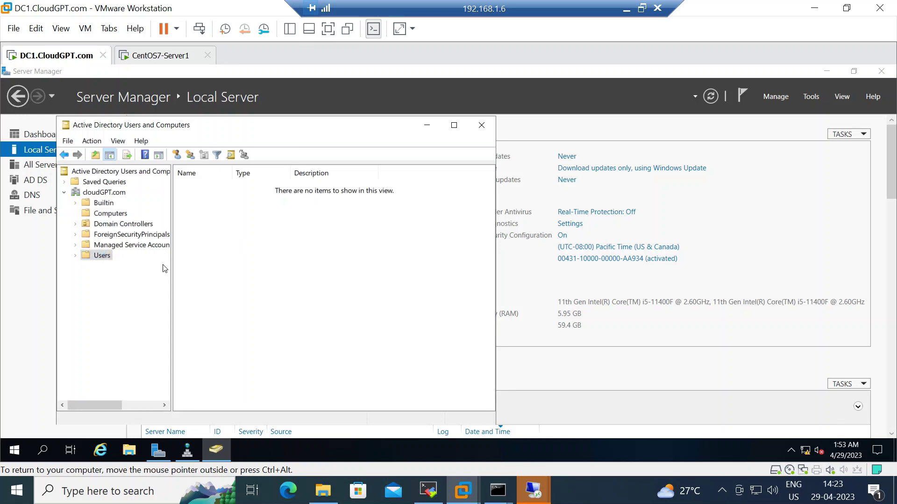
pyautogui.click(111, 213)
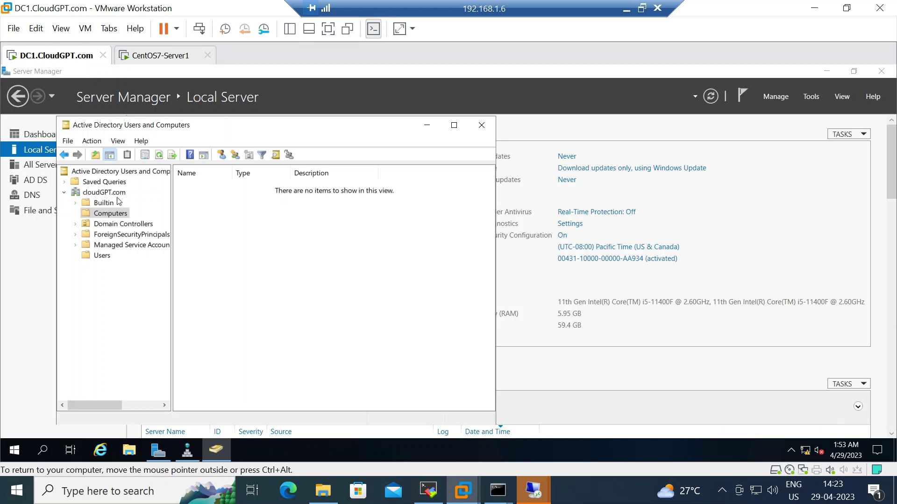
pyautogui.click(174, 57)
# Run 'systemctl status firewalld' showing it active (running), then enter 'systemctl stop firewalld'.
pyautogui.click(370, 201)
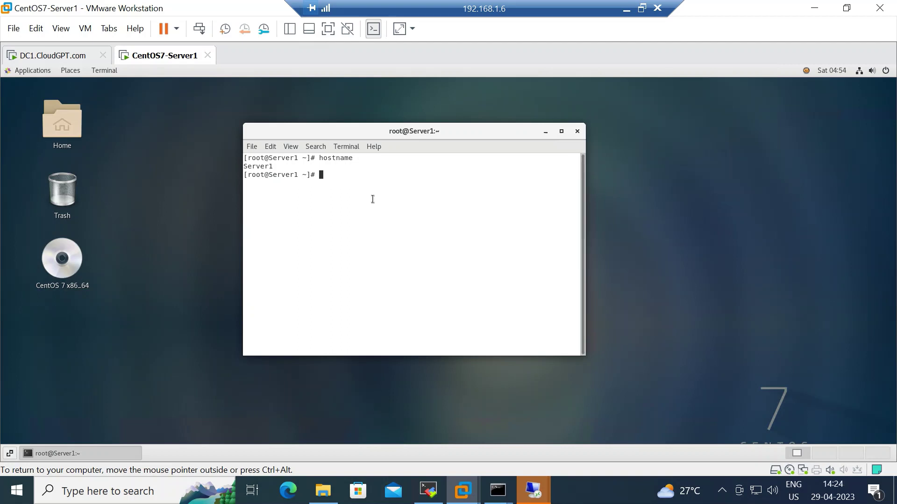
pyautogui.write('systemc')
pyautogui.press('Tab')
pyautogui.write('status firewalld')
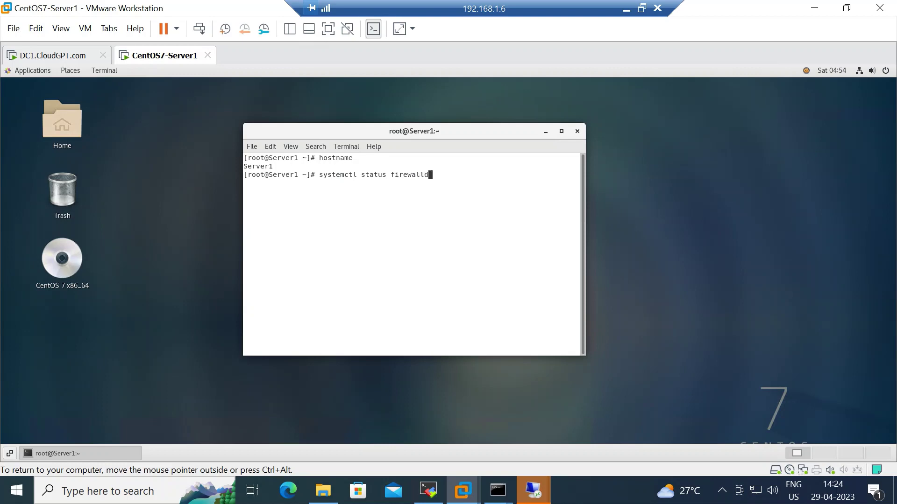
pyautogui.press('Return')
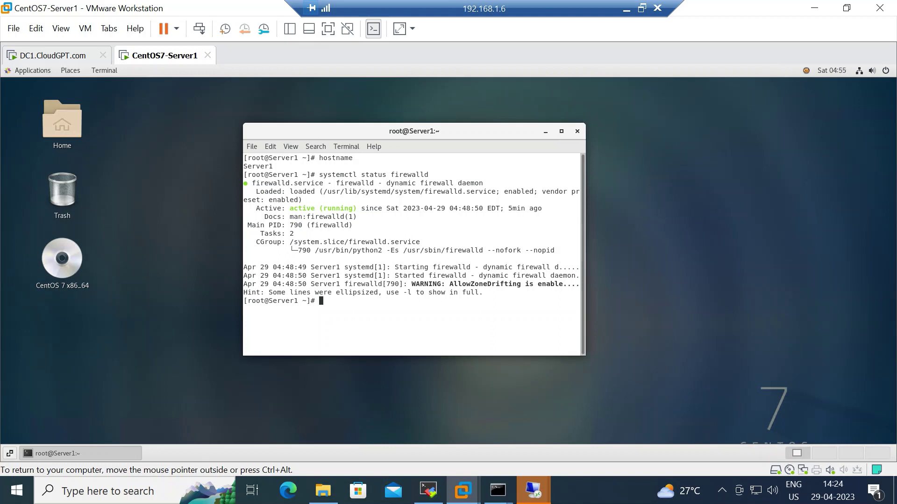
pyautogui.write('systemctl stop firewall')
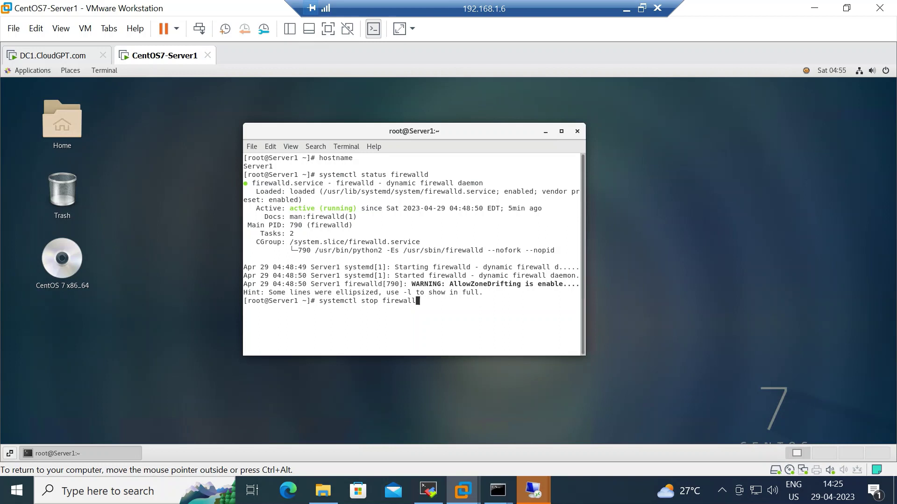
pyautogui.write('d')
# Stop firewalld and disable it at boot with 'systemctl disable firewalld.service'.
pyautogui.press('Return')
pyautogui.press('Up')
pyautogui.press('Up')
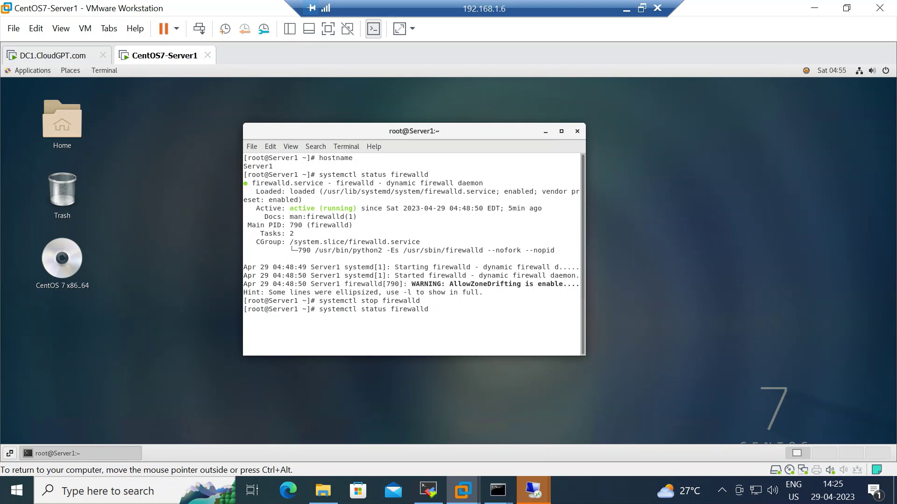
pyautogui.press('BackSpace')
pyautogui.press('BackSpace')
pyautogui.press('BackSpace')
pyautogui.press('BackSpace')
pyautogui.press('BackSpace')
pyautogui.press('BackSpace')
pyautogui.press('BackSpace')
pyautogui.press('BackSpace')
pyautogui.press('BackSpace')
pyautogui.press('BackSpace')
pyautogui.press('BackSpace')
pyautogui.press('BackSpace')
pyautogui.press('BackSpace')
pyautogui.press('BackSpace')
pyautogui.press('BackSpace')
pyautogui.write('disable firewa')
pyautogui.press('Tab')
pyautogui.press('Return')
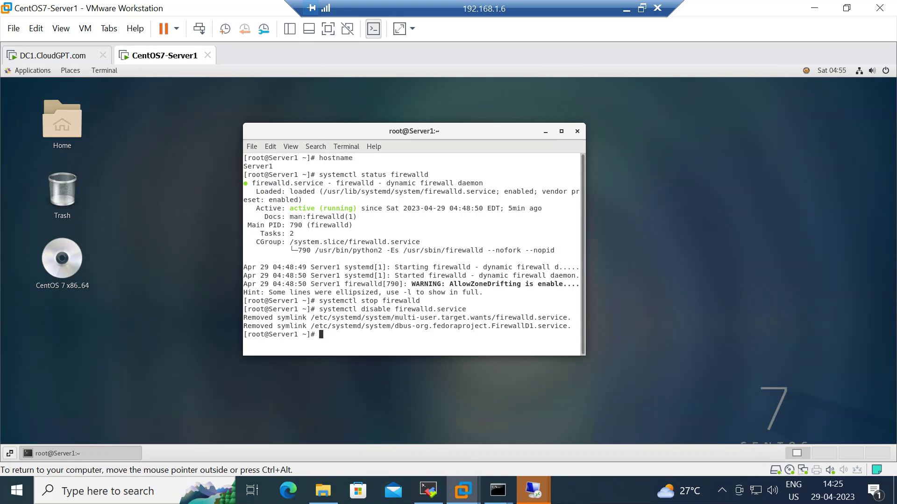
# Recheck firewalld status showing inactive (dead), then run getenforce, which reports Enforcing.
pyautogui.press('Up')
pyautogui.press('Up')
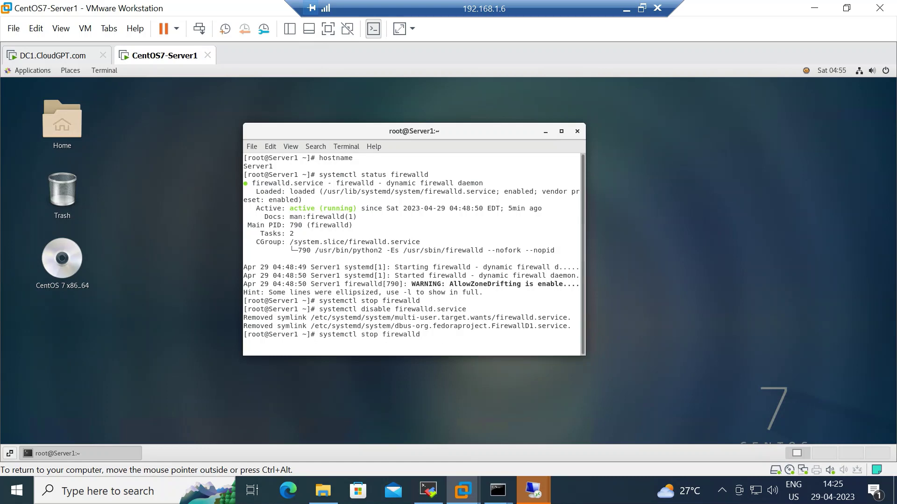
pyautogui.press('Up')
pyautogui.press('Return')
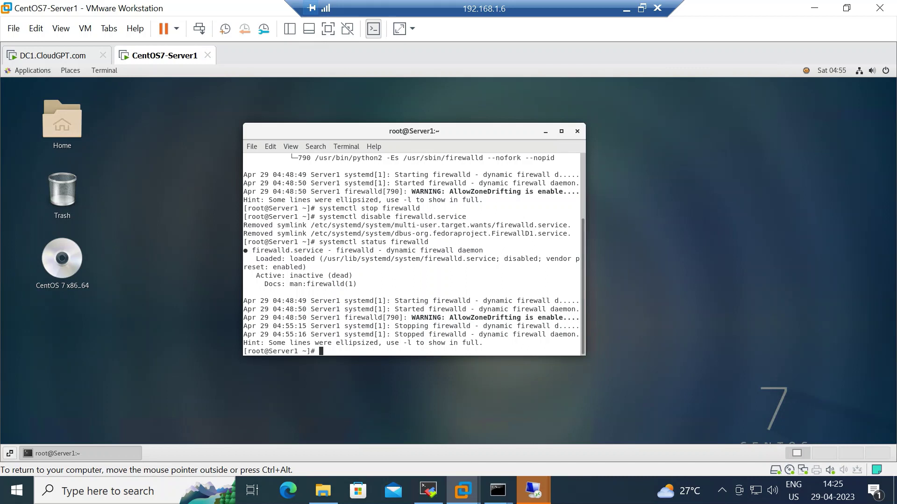
pyautogui.write('getenforce')
pyautogui.press('Return')
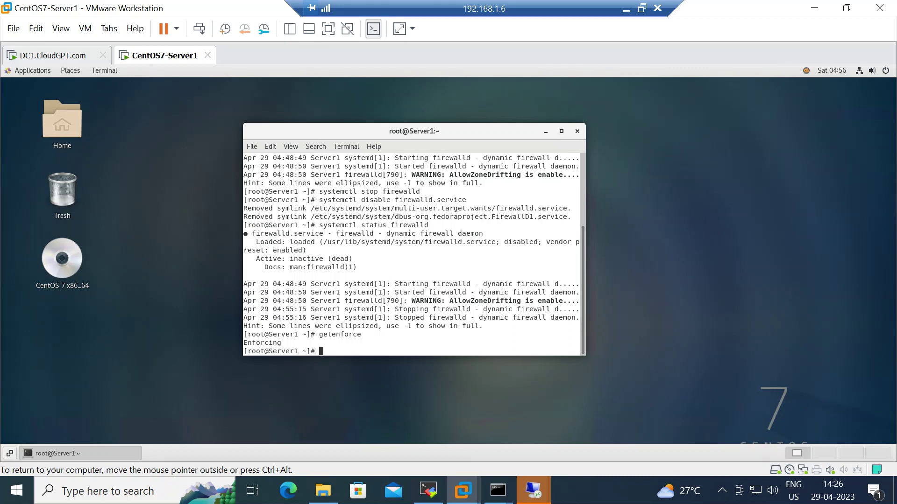
# Run 'setenforce 0' and rerun getenforce to confirm SELinux reports Permissive.
pyautogui.press('Up')
pyautogui.press('BackSpace')
pyautogui.press('BackSpace')
pyautogui.press('BackSpace')
pyautogui.press('BackSpace')
pyautogui.press('BackSpace')
pyautogui.press('BackSpace')
pyautogui.press('BackSpace')
pyautogui.press('BackSpace')
pyautogui.press('BackSpace')
pyautogui.press('BackSpace')
pyautogui.write('setenforce 0')
pyautogui.press('Return')
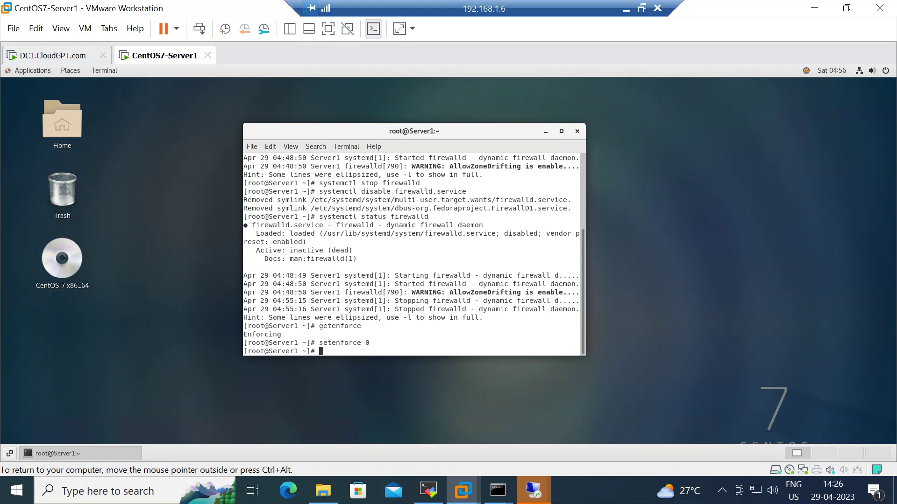
pyautogui.press('Up')
pyautogui.press('Up')
pyautogui.press('Return')
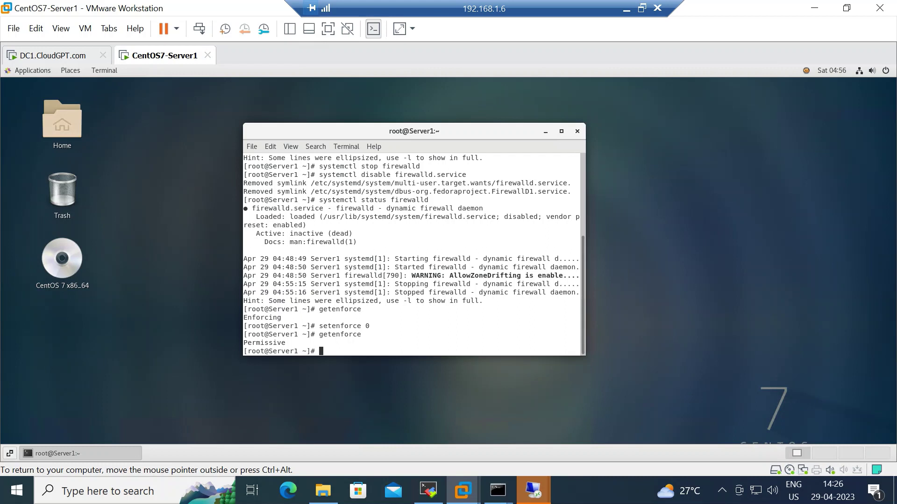
# Enter a yum -y install command for realmd, sssd, oddjob, oddjob-mkhomedir, adcli, samba-common and samba-common-tools.
pyautogui.write('yum -y install real')
pyautogui.write('sssd')
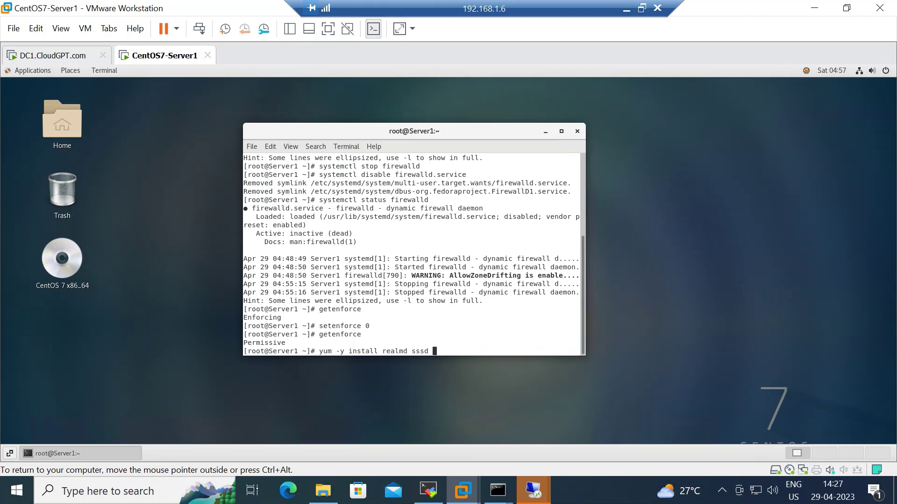
pyautogui.write(' oddjob')
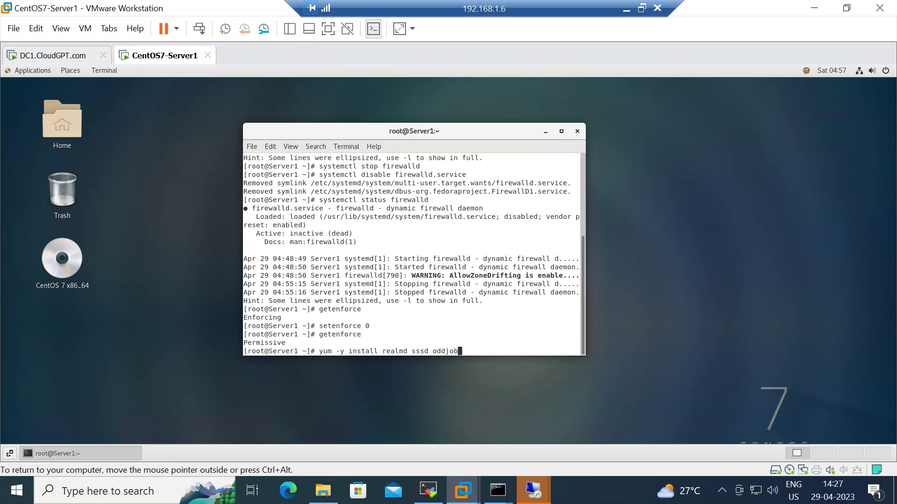
pyautogui.write(' o')
pyautogui.write('ddjob')
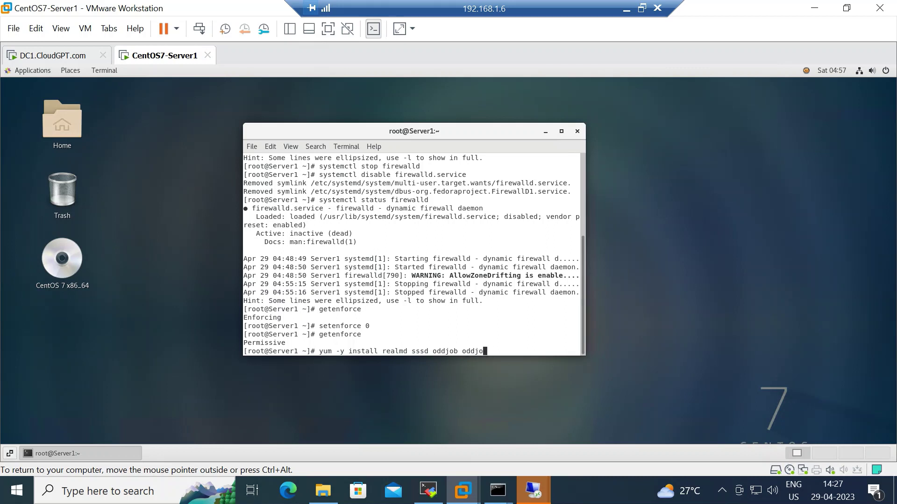
pyautogui.write('-mk')
pyautogui.press('Tab')
pyautogui.press('BackSpace')
pyautogui.press('BackSpace')
pyautogui.press('BackSpace')
pyautogui.press('BackSpace')
pyautogui.press('BackSpace')
pyautogui.press('BackSpace')
pyautogui.write('adcli samb')
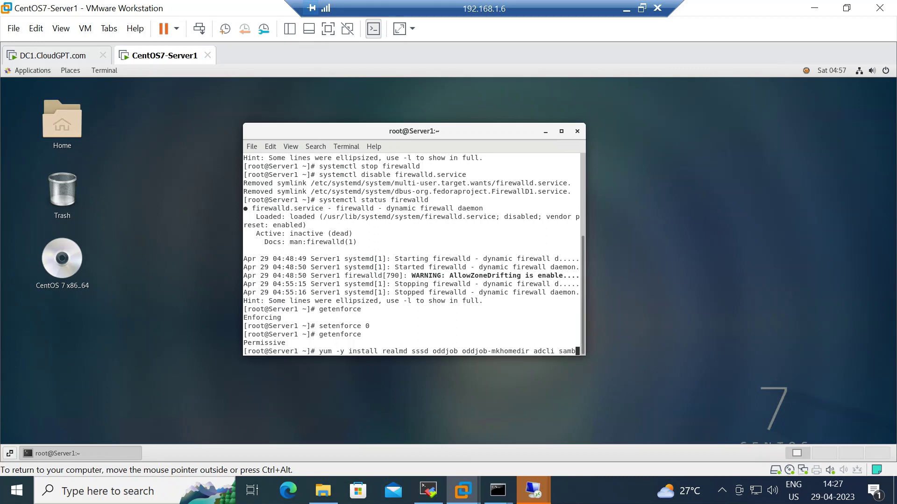
pyautogui.write('a-common')
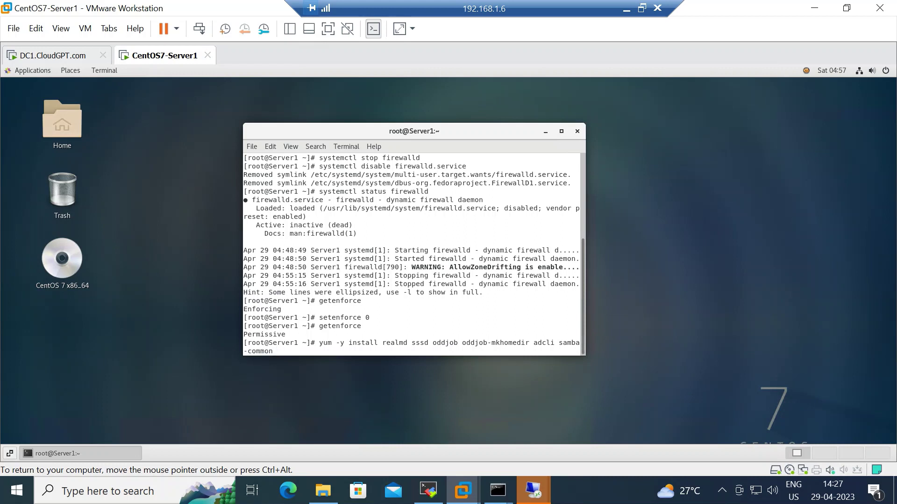
pyautogui.write('samba')
pyautogui.press('BackSpace')
pyautogui.press('BackSpace')
pyautogui.press('BackSpace')
pyautogui.press('BackSpace')
pyautogui.press('BackSpace')
pyautogui.write('samba-common-too')
pyautogui.press('Tab')
pyautogui.press('BackSpace')
pyautogui.press('BackSpace')
pyautogui.press('BackSpace')
pyautogui.press('BackSpace')
pyautogui.press('BackSpace')
pyautogui.press('BackSpace')
pyautogui.press('BackSpace')
# Add krb5-workstation to the package list, fixing its spelling, and run the installation.
pyautogui.write('keb5-wo')
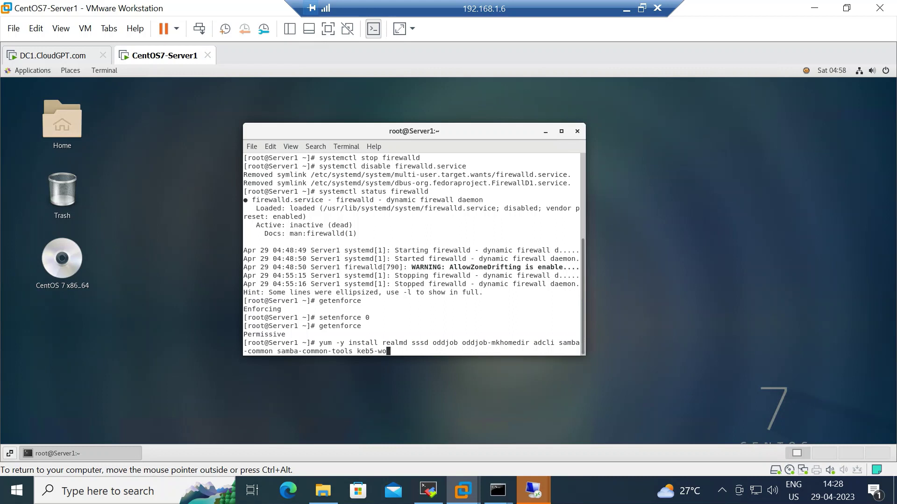
pyautogui.write('rkstation')
pyautogui.press('Left')
pyautogui.press('Left')
pyautogui.press('Left')
pyautogui.press('Left')
pyautogui.press('Left')
pyautogui.press('Left')
pyautogui.press('Left')
pyautogui.press('Left')
pyautogui.press('Left')
pyautogui.press('Left')
pyautogui.press('Left')
pyautogui.press('Left')
pyautogui.press('Left')
pyautogui.press('Left')
pyautogui.press('BackSpace')
pyautogui.write('r')
pyautogui.press('Right')
pyautogui.press('Right')
pyautogui.press('Right')
pyautogui.press('Right')
pyautogui.press('Right')
pyautogui.press('Right')
pyautogui.press('Right')
pyautogui.press('Right')
pyautogui.press('Right')
pyautogui.press('Right')
pyautogui.press('Right')
pyautogui.press('Right')
pyautogui.press('Right')
pyautogui.press('Right')
pyautogui.press('BackSpace')
pyautogui.press('BackSpace')
pyautogui.press('BackSpace')
pyautogui.press('BackSpace')
pyautogui.press('Tab')
pyautogui.press('BackSpace')
pyautogui.press('BackSpace')
pyautogui.press('BackSpace')
pyautogui.press('BackSpace')
pyautogui.press('BackSpace')
pyautogui.press('BackSpace')
pyautogui.press('BackSpace')
pyautogui.press('Return')
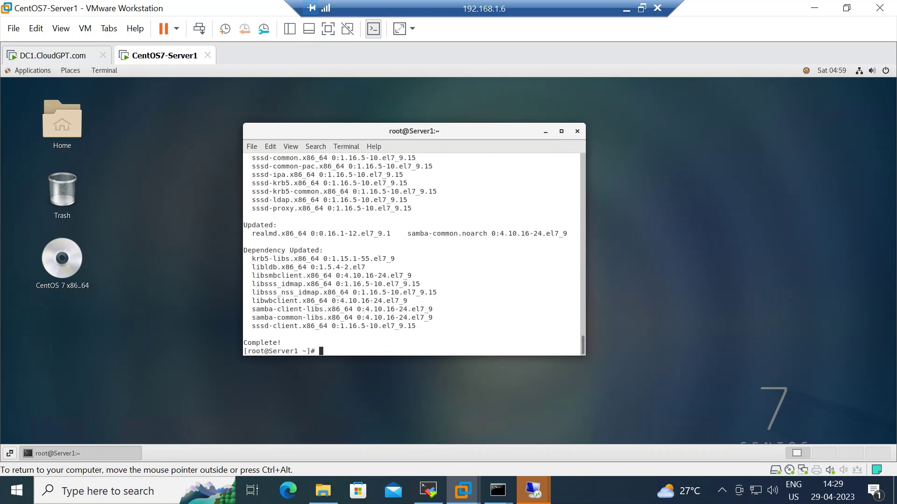
# Maximize the CentOS terminal window to fill the desktop.
pyautogui.hotkey('ctrl', 'alt')
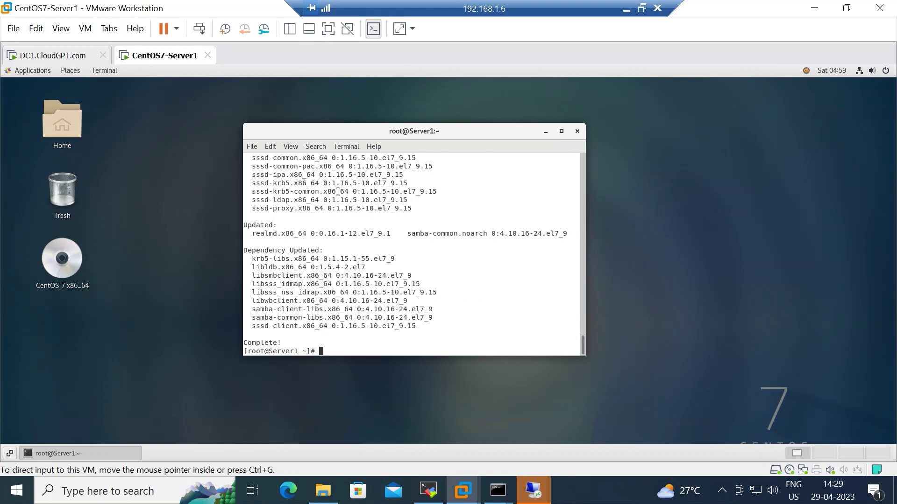
pyautogui.click(561, 132)
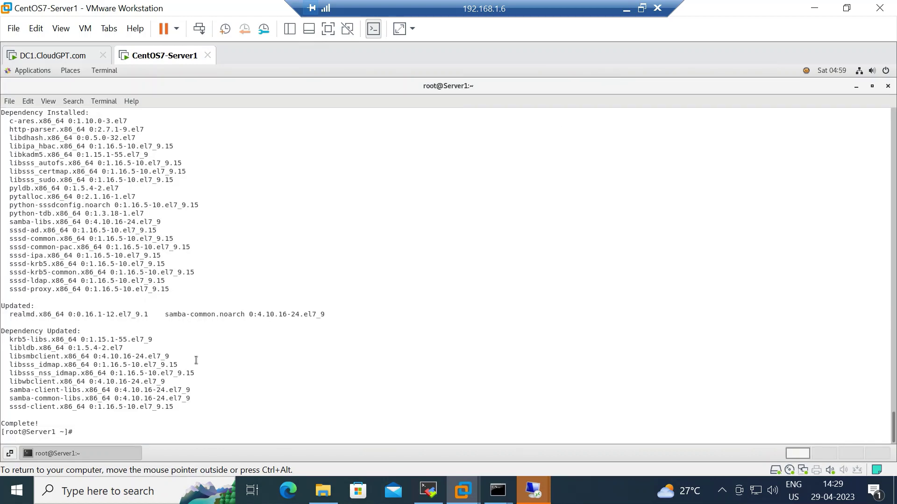
pyautogui.hotkey('ctrl', 'alt')
pyautogui.click(30, 114)
# Zoom in on the terminal text and enter the ping cloudgpt.com command.
pyautogui.click(29, 101)
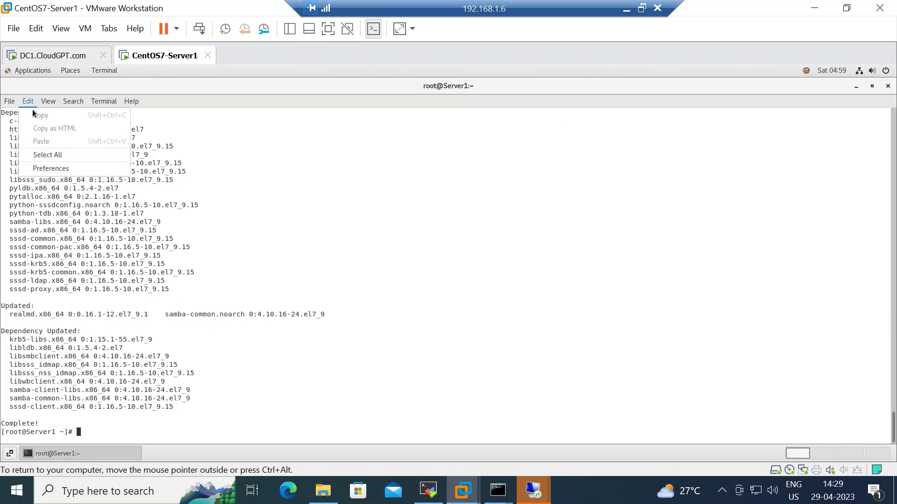
pyautogui.moveTo(45, 104)
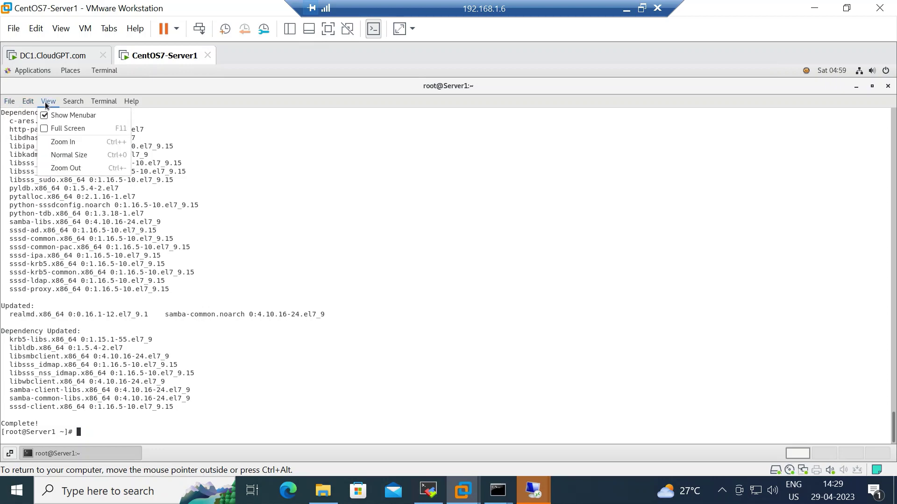
pyautogui.click(75, 142)
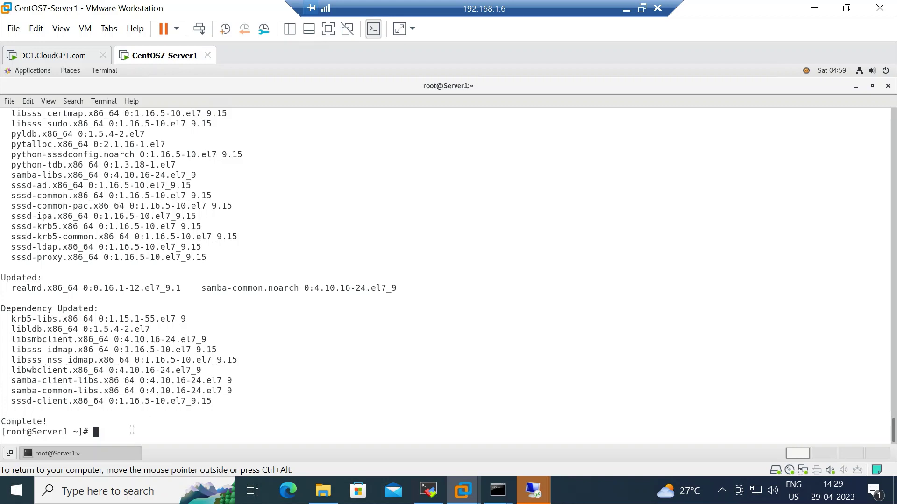
pyautogui.write('ping cloudgpt.com')
# Ping cloudgpt.com, stop it after 5 replies with 0% loss, and begin a vi /etc/sysconfig command.
pyautogui.press('Return')
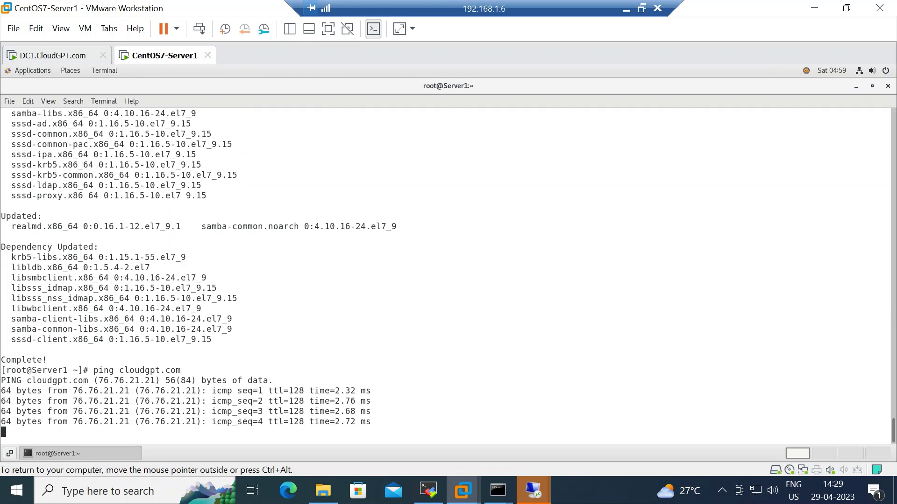
pyautogui.hotkey('ctrl', 'c')
pyautogui.hotkey('ctrl', 'c')
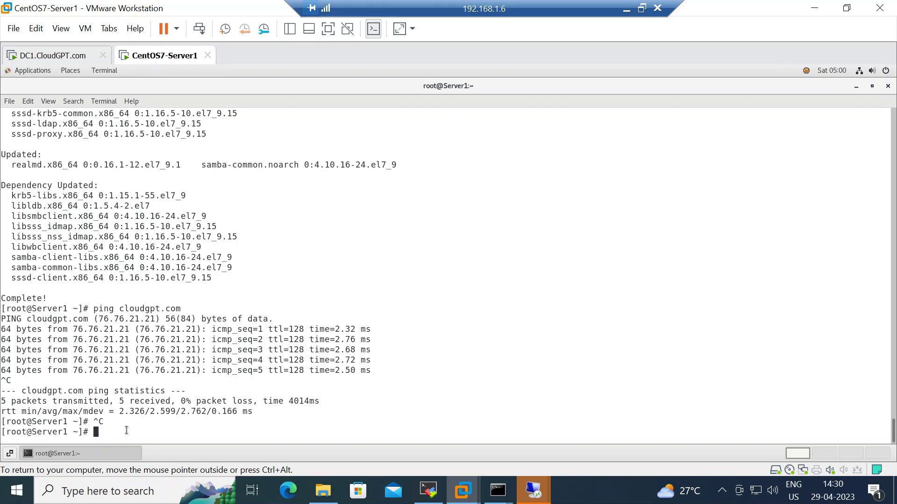
pyautogui.write('vi /etc/sysc')
pyautogui.press('BackSpace')
pyautogui.press('BackSpace')
# Add a selinux=disabled line below SELINUX=enforcing in /etc/sysconfig/selinux and save with :wq.
pyautogui.write('sconfig/selin')
pyautogui.press('Tab')
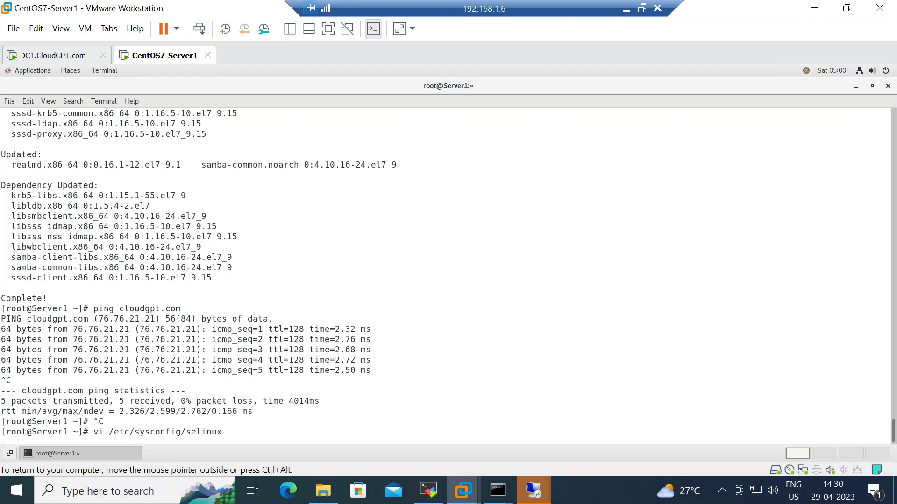
pyautogui.press('Return')
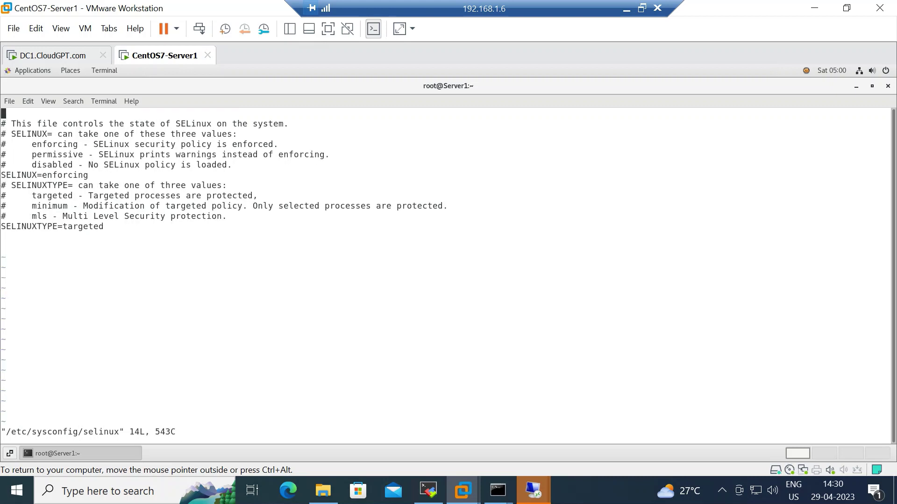
pyautogui.press('Down')
pyautogui.press('Down')
pyautogui.press('Down')
pyautogui.press('Down')
pyautogui.press('Down')
pyautogui.press('Down')
pyautogui.press('i')
pyautogui.press('Right')
pyautogui.press('Right')
pyautogui.press('Right')
pyautogui.press('Right')
pyautogui.press('Right')
pyautogui.press('Right')
pyautogui.press('Right')
pyautogui.press('Right')
pyautogui.press('Right')
pyautogui.press('Right')
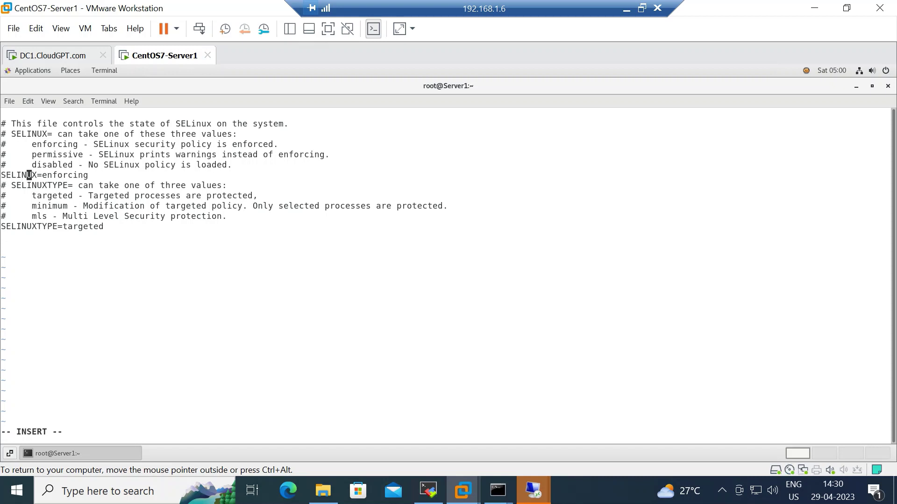
pyautogui.press('Right')
pyautogui.press('Right')
pyautogui.press('Right')
pyautogui.press('Right')
pyautogui.press('Right')
pyautogui.press('Right')
pyautogui.press('Right')
pyautogui.press('Return')
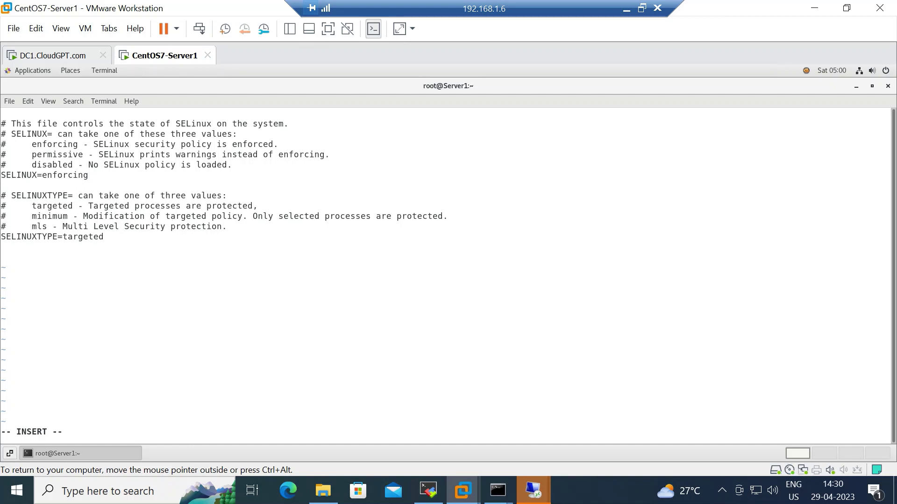
pyautogui.write('selinux=disabled')
pyautogui.press('Escape')
pyautogui.write(':')
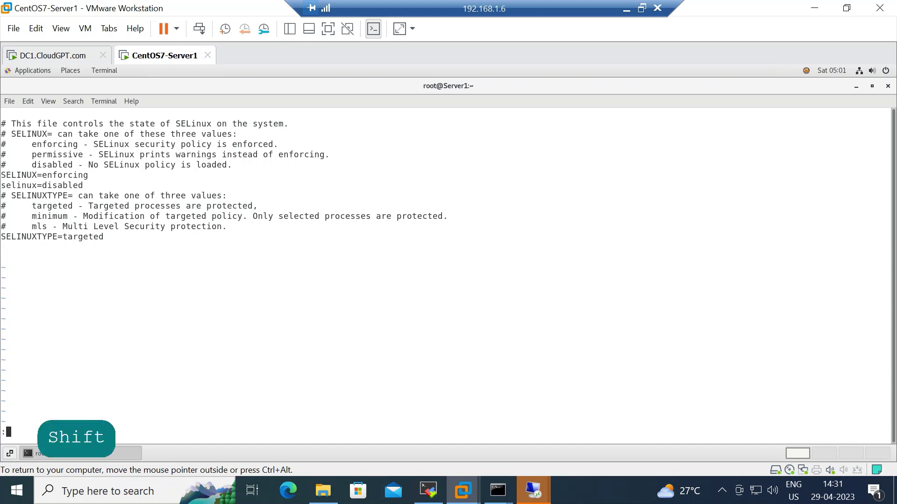
pyautogui.write('wq')
pyautogui.press('Return')
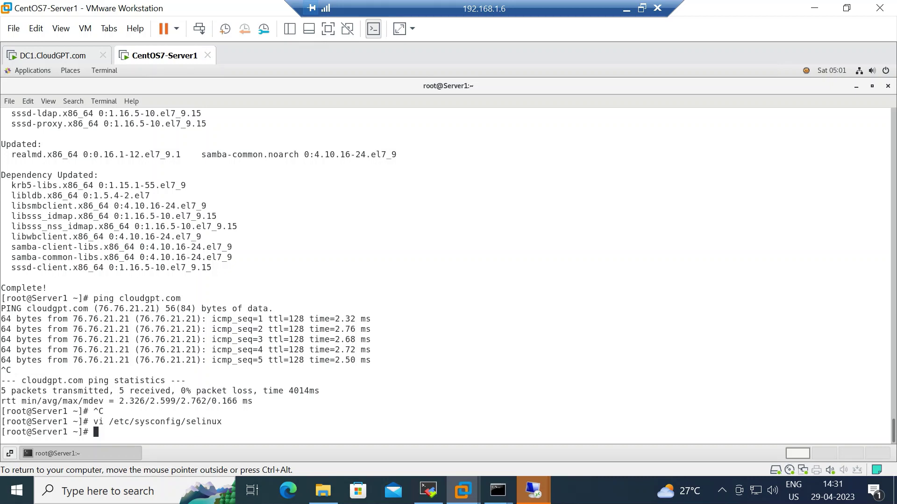
# Start a dir command for the /etc directory at the prompt.
pyautogui.write('dir /etc/syscon')
# List /etc/sysconfig/network-scripts/, showing ifcfg-ens33 and ifcfg-lo, then recall that command to edit.
pyautogui.press('Tab')
pyautogui.write('ntwo')
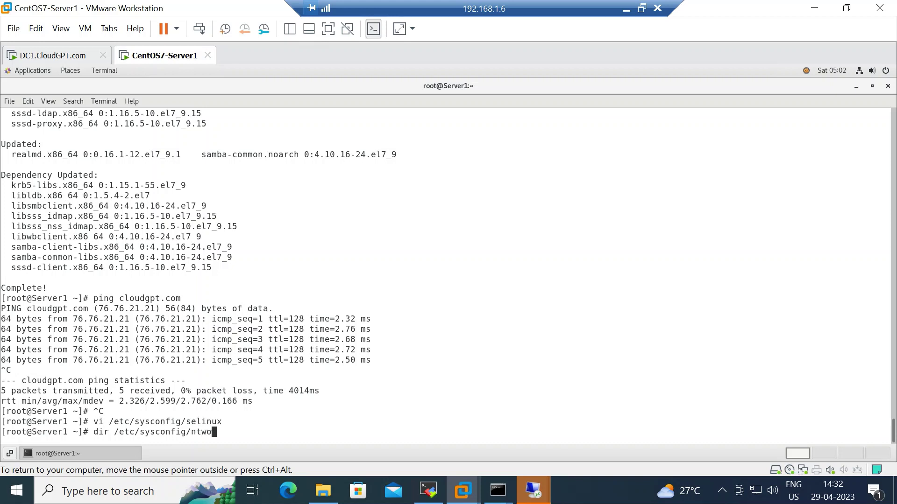
pyautogui.write('rk-s')
pyautogui.press('BackSpace')
pyautogui.press('BackSpace')
pyautogui.press('BackSpace')
pyautogui.press('BackSpace')
pyautogui.press('BackSpace')
pyautogui.press('BackSpace')
pyautogui.press('BackSpace')
pyautogui.write('etwork-sc')
pyautogui.press('Tab')
pyautogui.press('Return')
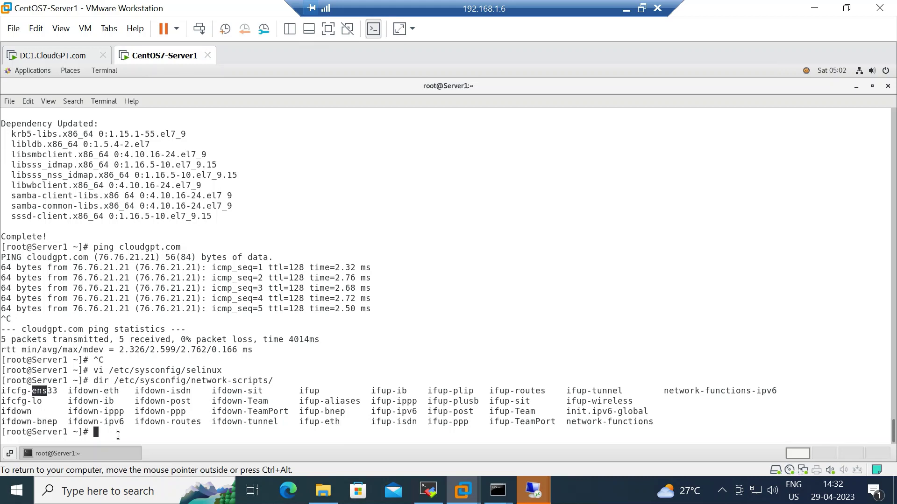
pyautogui.press('Up')
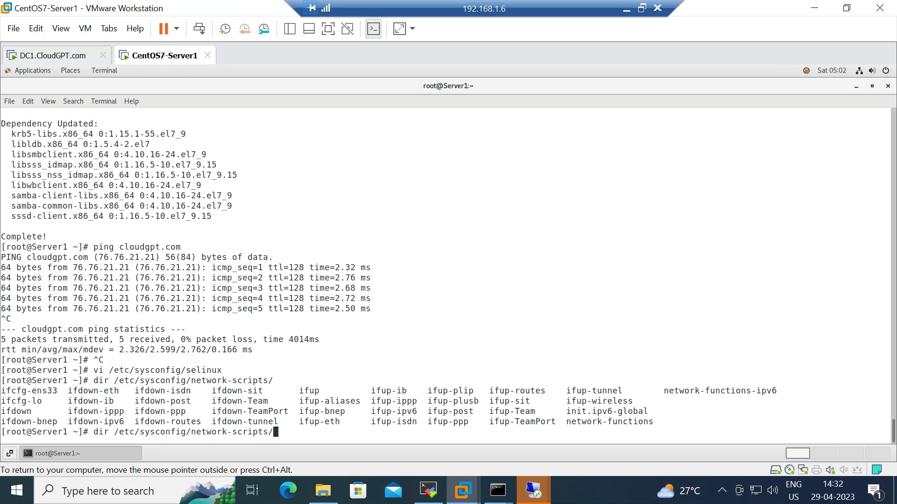
pyautogui.press('Left')
pyautogui.press('Left')
pyautogui.press('Left')
pyautogui.press('Left')
pyautogui.press('Left')
pyautogui.press('Left')
pyautogui.press('Left')
pyautogui.press('Left')
pyautogui.press('Left')
pyautogui.press('Left')
pyautogui.press('Left')
pyautogui.press('Left')
pyautogui.press('Left')
pyautogui.press('Left')
pyautogui.press('Left')
pyautogui.press('Left')
pyautogui.press('Left')
pyautogui.press('Left')
pyautogui.press('Left')
pyautogui.press('Left')
pyautogui.press('Left')
pyautogui.press('Left')
pyautogui.press('Left')
# Open /etc/sysconfig/network-scripts/ifcfg-ens33 in vi.
pyautogui.press('BackSpace')
pyautogui.press('BackSpace')
pyautogui.press('BackSpace')
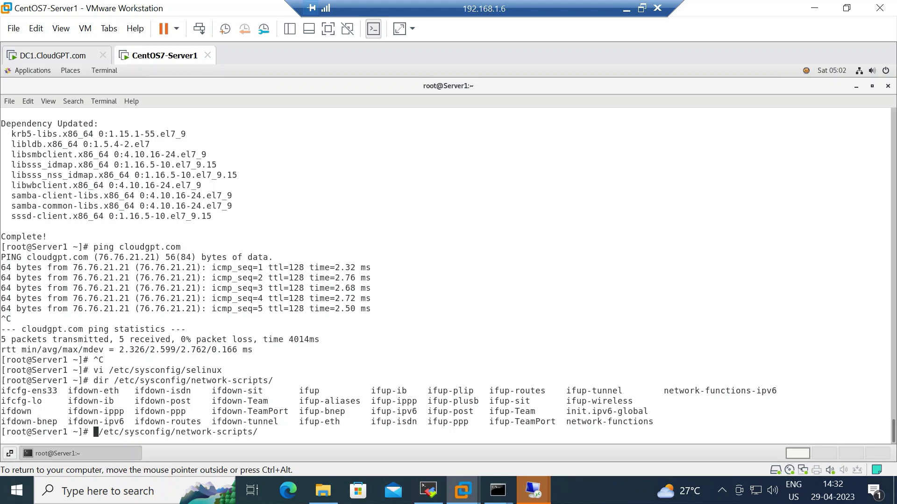
pyautogui.write('vi')
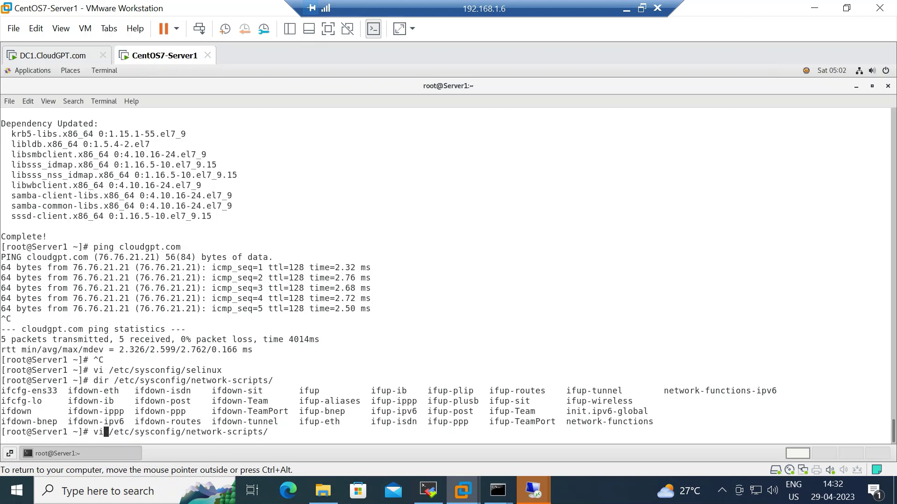
pyautogui.press('Right')
pyautogui.press('Right')
pyautogui.press('Right')
pyautogui.press('Right')
pyautogui.press('Right')
pyautogui.press('Right')
pyautogui.press('Right')
pyautogui.press('Right')
pyautogui.press('Right')
pyautogui.press('Right')
pyautogui.press('Right')
pyautogui.press('Right')
pyautogui.press('Right')
pyautogui.press('Right')
pyautogui.press('Right')
pyautogui.press('Right')
pyautogui.press('Right')
pyautogui.press('Right')
pyautogui.press('Right')
pyautogui.press('Right')
pyautogui.press('Right')
pyautogui.press('Right')
pyautogui.press('Right')
pyautogui.write('ifcfg-ens33')
pyautogui.press('Return')
# Insert a new line below IPV6_PRIVACY in ifcfg-ens33.
pyautogui.press('Down')
pyautogui.press('Down')
pyautogui.press('Down')
pyautogui.press('Down')
pyautogui.press('Down')
pyautogui.press('Down')
pyautogui.press('Down')
pyautogui.press('Down')
pyautogui.press('Down')
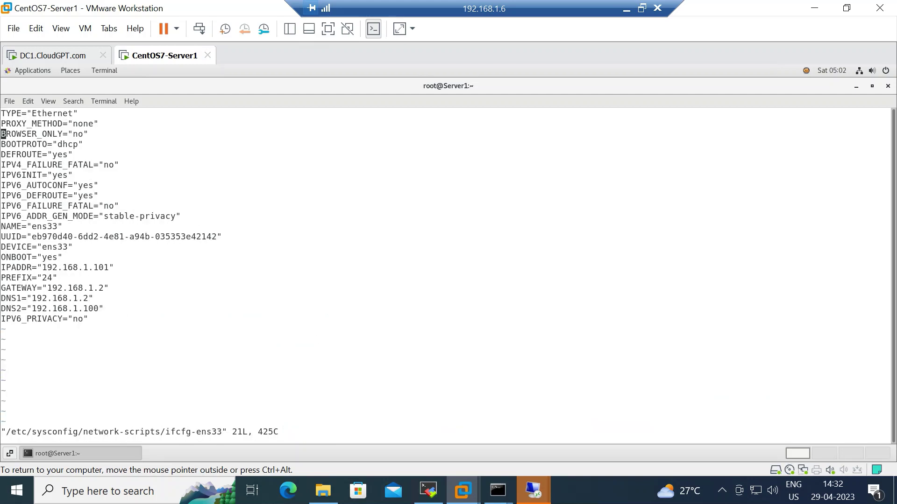
pyautogui.press('Down')
pyautogui.press('Down')
pyautogui.press('Down')
pyautogui.press('Down')
pyautogui.press('Down')
pyautogui.press('Down')
pyautogui.press('Down')
pyautogui.press('Down')
pyautogui.press('i')
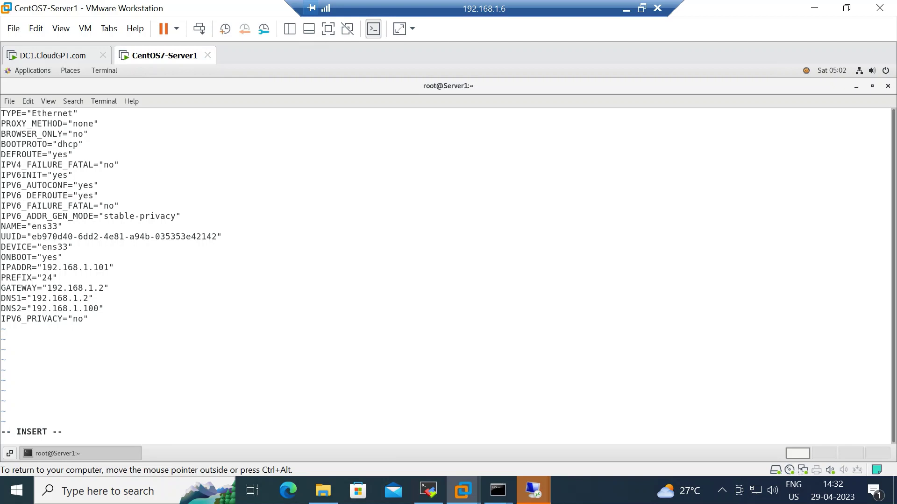
pyautogui.press('Down')
pyautogui.press('Down')
pyautogui.press('Down')
pyautogui.press('Right')
pyautogui.press('Right')
pyautogui.press('Right')
pyautogui.press('Right')
pyautogui.press('Right')
pyautogui.press('Right')
pyautogui.press('Right')
pyautogui.press('Right')
pyautogui.press('Right')
pyautogui.press('Right')
pyautogui.press('Right')
pyautogui.press('Right')
pyautogui.press('Right')
pyautogui.press('Right')
pyautogui.press('Right')
pyautogui.press('Right')
pyautogui.press('Right')
pyautogui.press('Return')
# Type DOMAIN=cloudgpt.com on the new line and save the file with :wq.
pyautogui.press('capslock')
pyautogui.write('DOMAIN-')
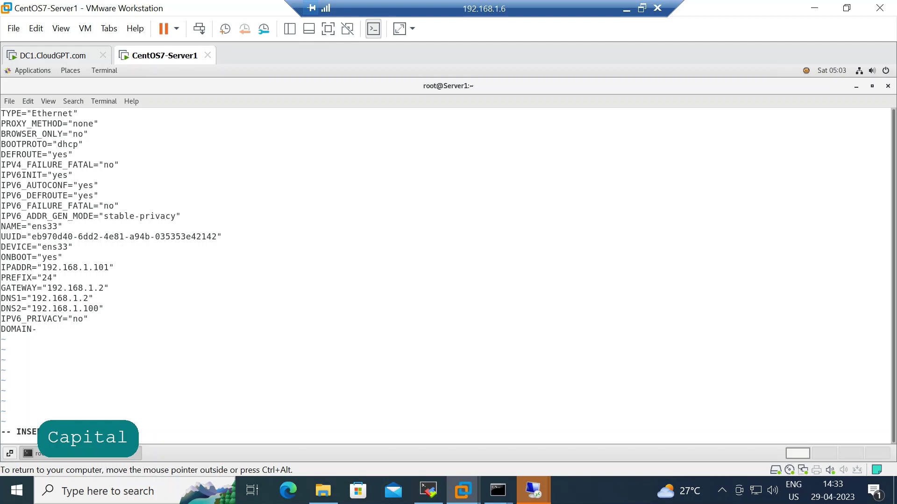
pyautogui.press('BackSpace')
pyautogui.write('=')
pyautogui.press('capslock')
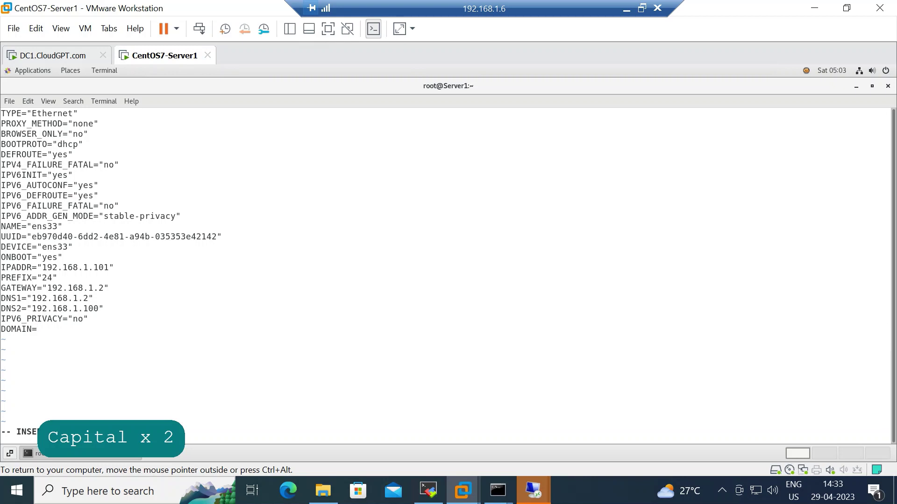
pyautogui.write('cloudgpt.com')
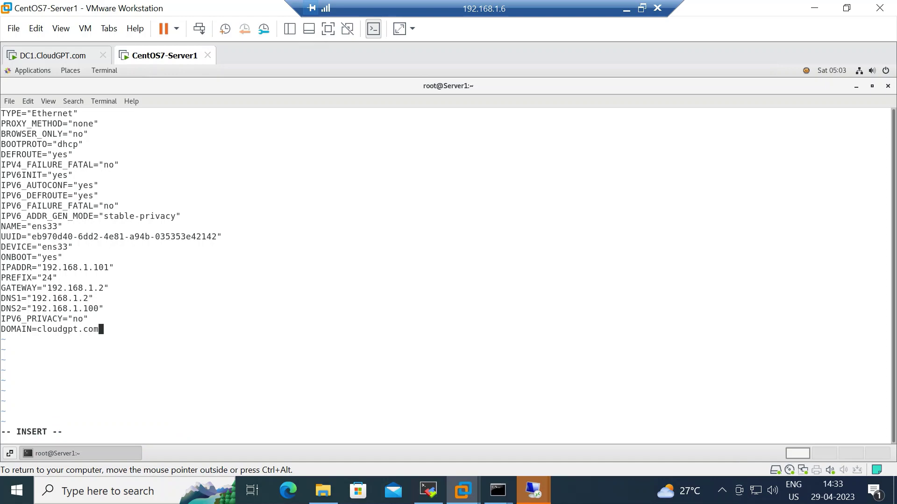
pyautogui.press('Escape')
pyautogui.write(':wq')
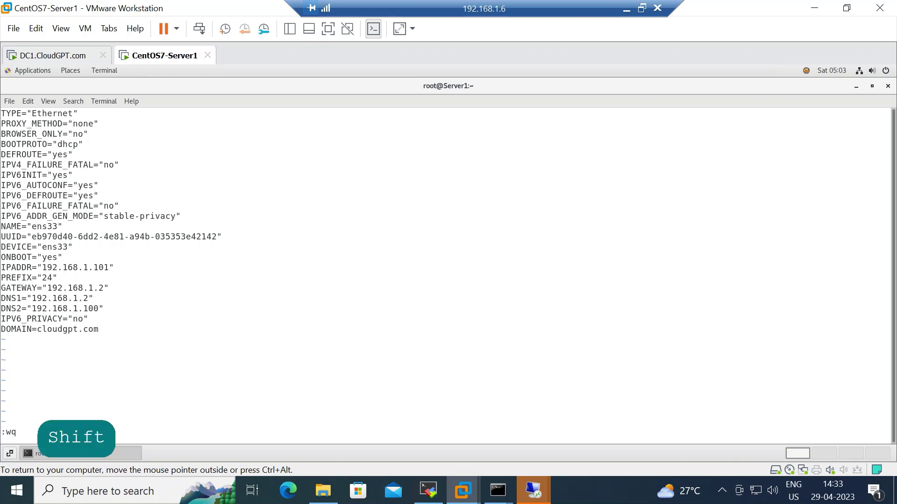
pyautogui.press('Return')
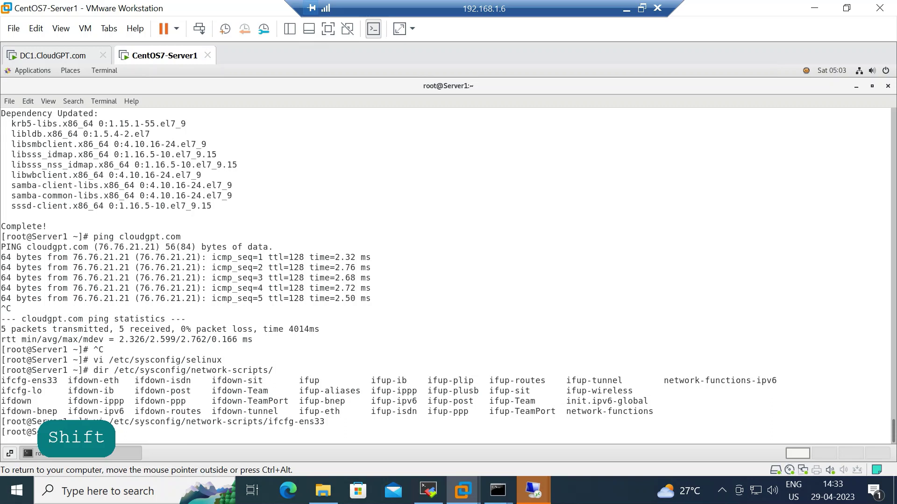
# Restart the network service with systemctl restart network.
pyautogui.write('systemct')
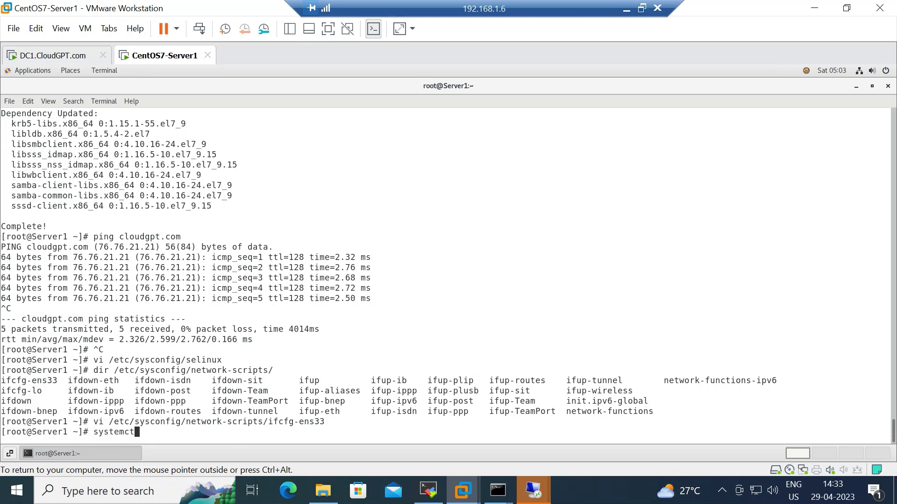
pyautogui.write('l restart network')
pyautogui.press('Return')
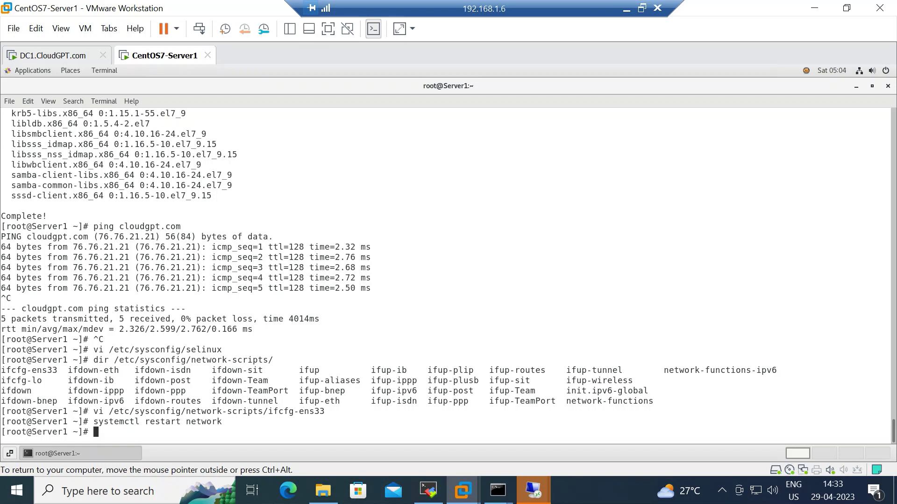
pyautogui.write('re')
pyautogui.press('BackSpace')
pyautogui.press('BackSpace')
# Run realm discover cloudgpt.com, which finds no realm, then try restarting sssd, which fails.
pyautogui.write('realm discover cl')
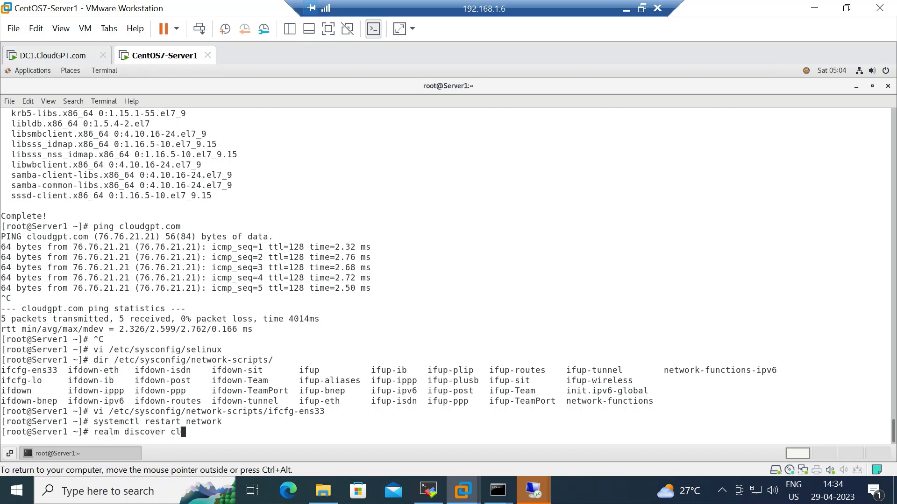
pyautogui.write('oudgpt.com')
pyautogui.press('Return')
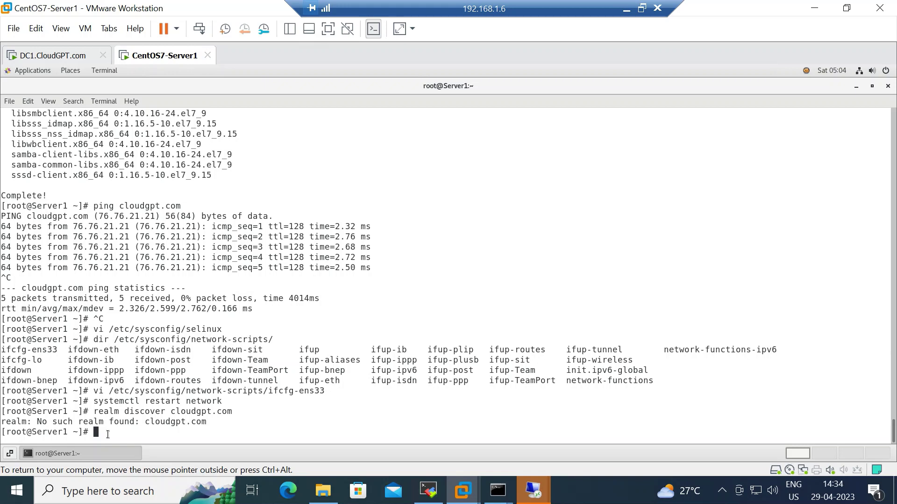
pyautogui.write('systemctl restart sssd')
pyautogui.press('Return')
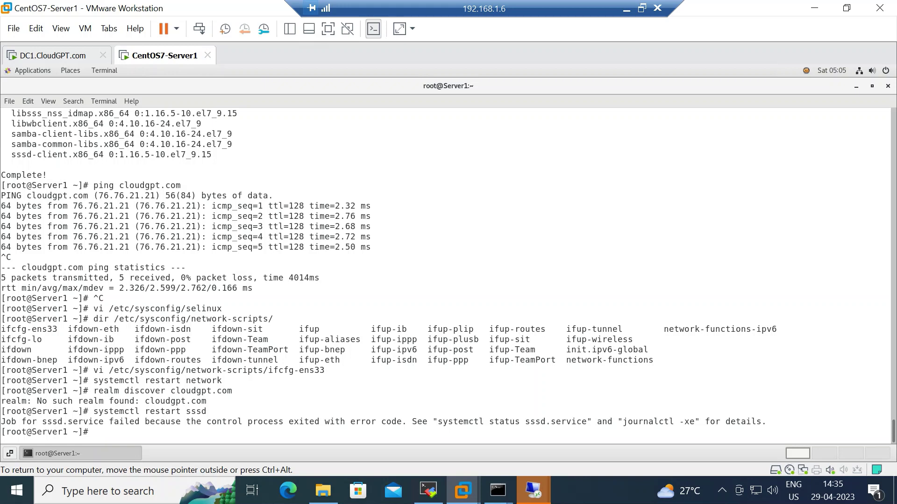
# Reboot the CentOS virtual machine with the reboot command.
pyautogui.write('reb')
pyautogui.press('BackSpace')
pyautogui.press('BackSpace')
pyautogui.press('BackSpace')
pyautogui.write('reboot')
pyautogui.press('Return')
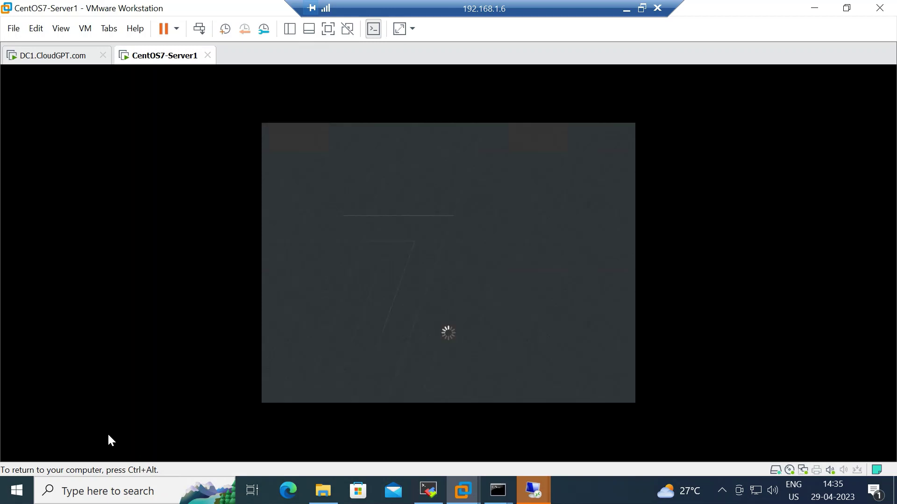
# Sign in through Not listed? as root with the account password.
pyautogui.hotkey('ctrl', 'alt')
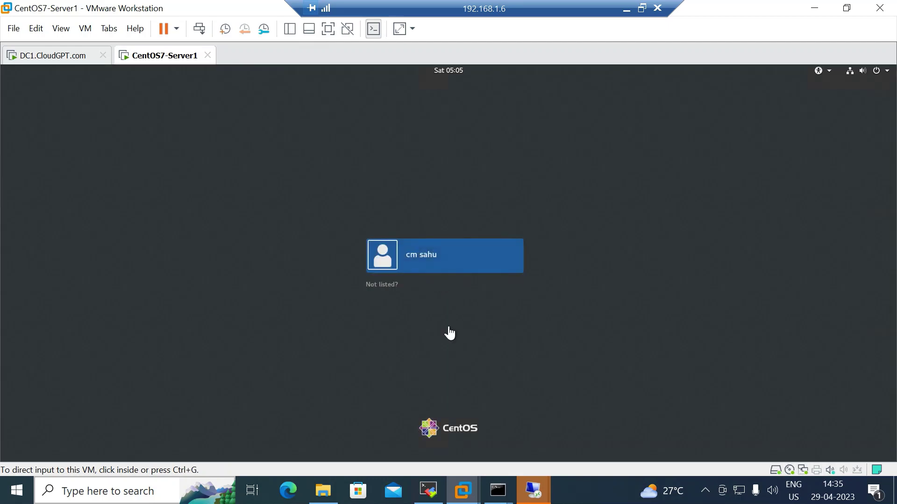
pyautogui.click(369, 285)
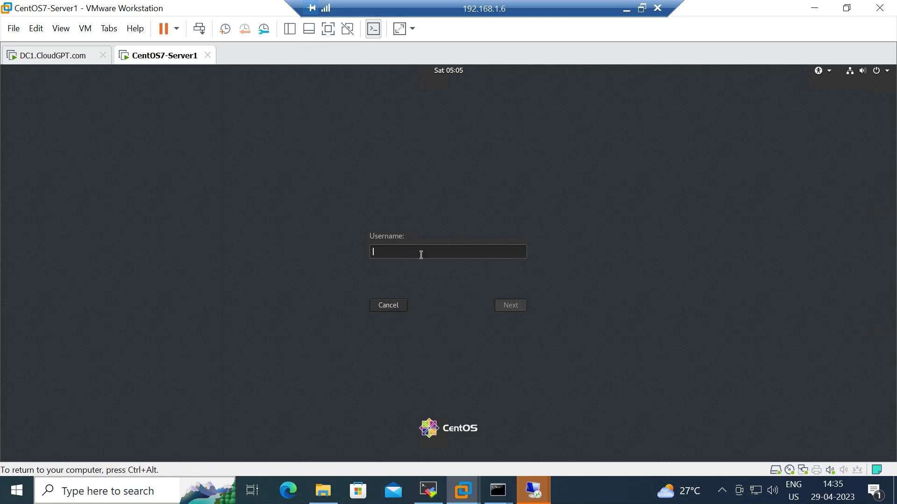
pyautogui.write('root')
pyautogui.press('Return')
pyautogui.write('•••••••')
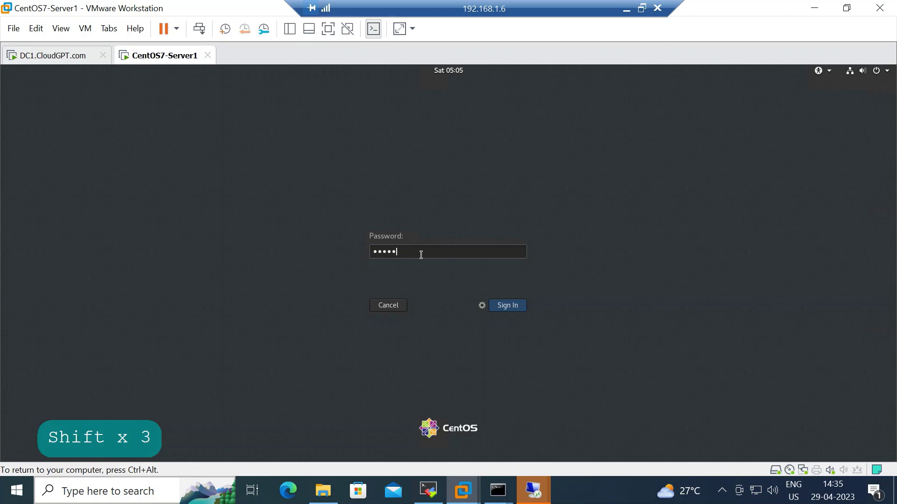
pyautogui.write('••••••')
pyautogui.press('Return')
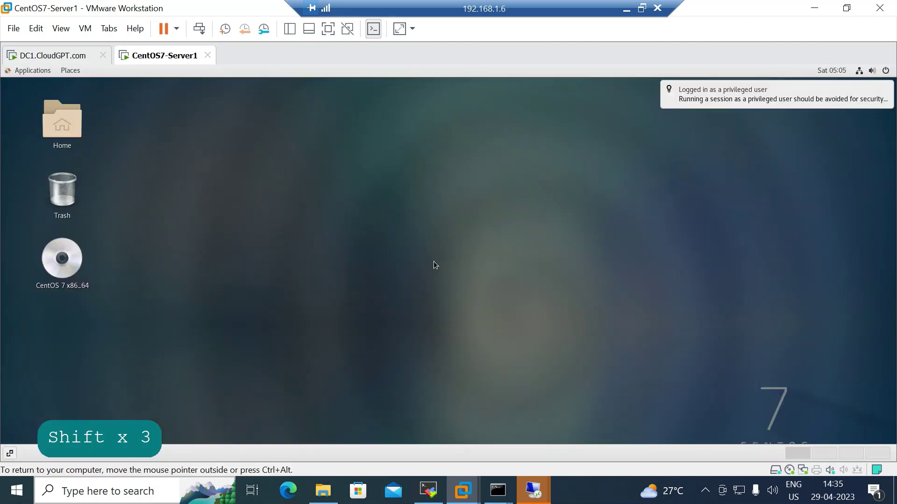
# Launch a Terminal from Applications > System Tools.
pyautogui.click(32, 70)
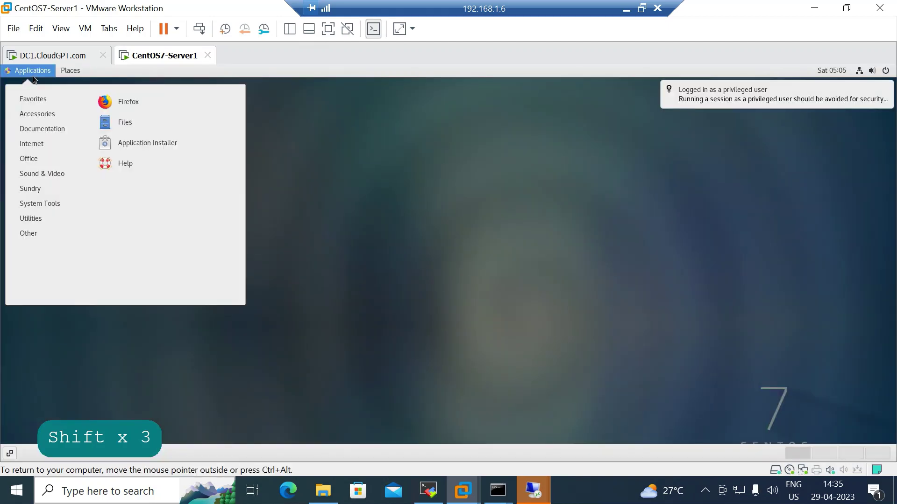
pyautogui.moveTo(37, 222)
pyautogui.moveTo(43, 206)
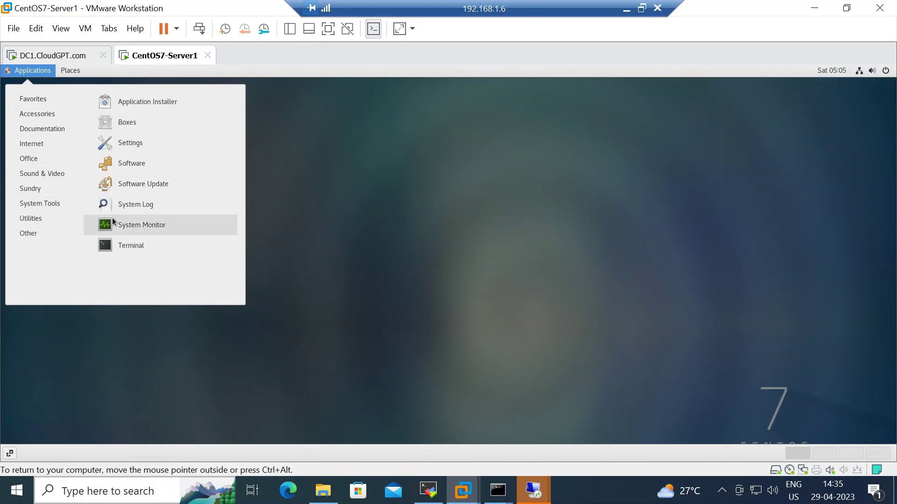
pyautogui.click(127, 246)
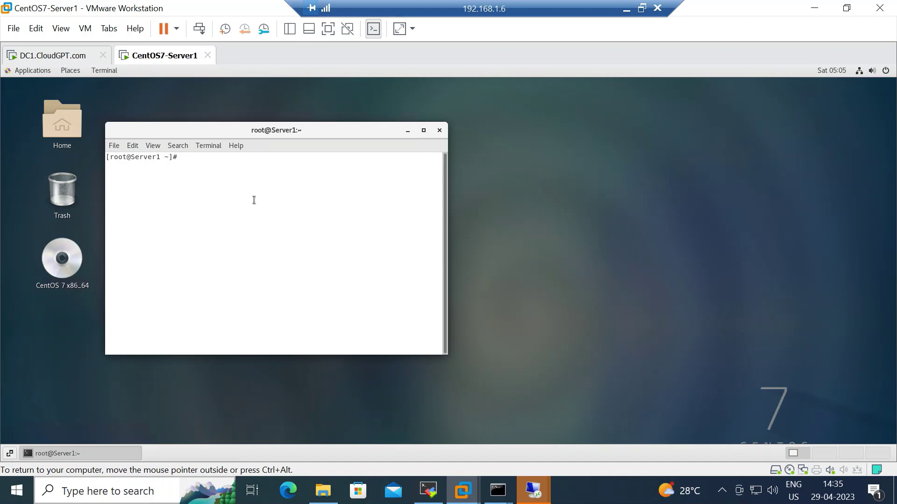
# Confirm the hostname is Server1 and rerun realm discover cloudgpt.com, still finding no realm.
pyautogui.write('hostname')
pyautogui.press('Return')
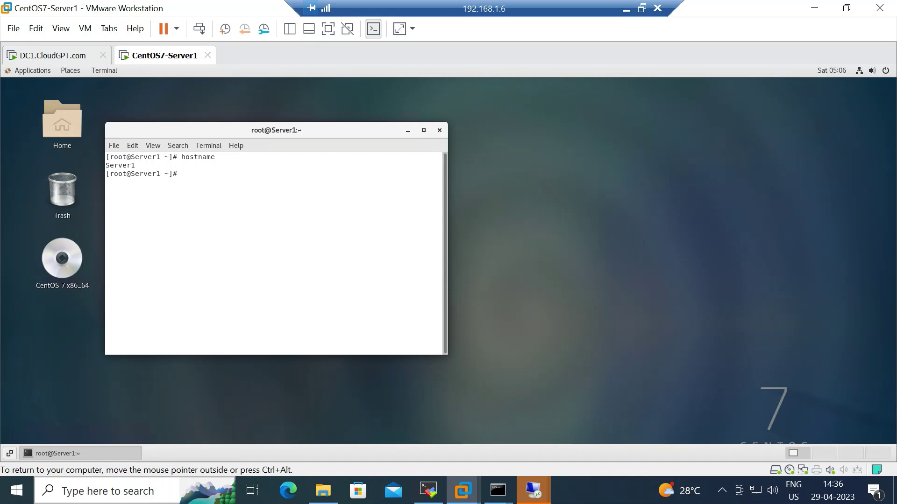
pyautogui.write('realm discover cloudgpt.com')
pyautogui.press('Return')
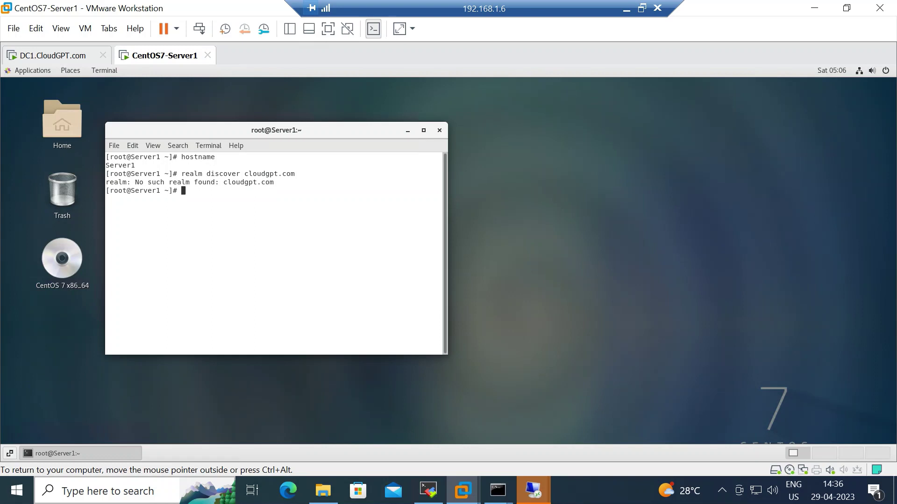
# Ping cloud.gpt.com and stop it after 4 of 4 replies.
pyautogui.write('ping cloud.gpt.com')
pyautogui.press('Return')
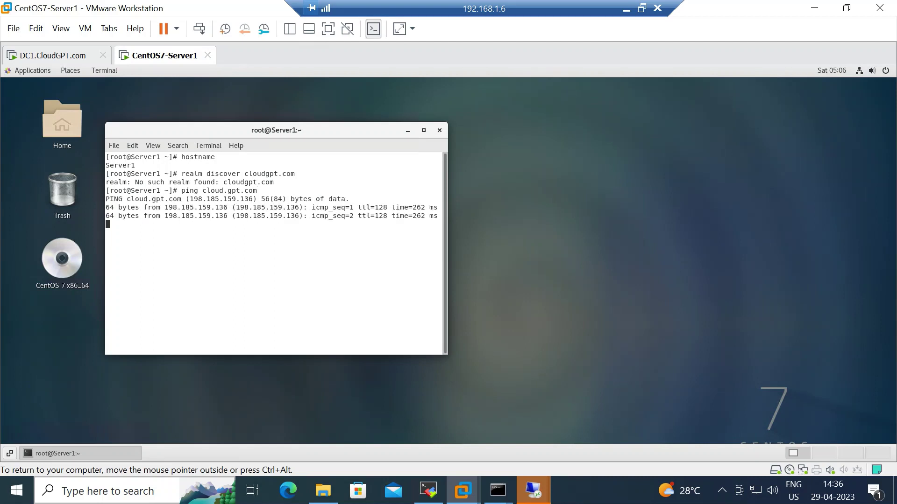
pyautogui.hotkey('ctrl', 'c')
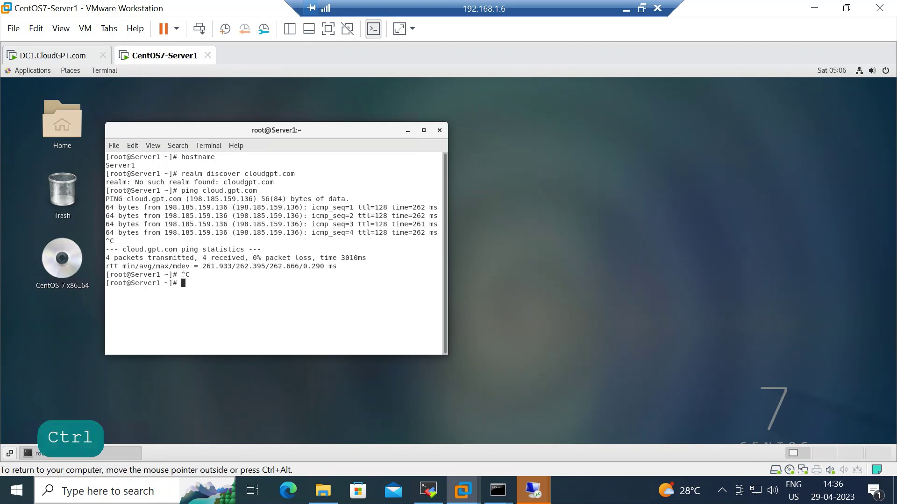